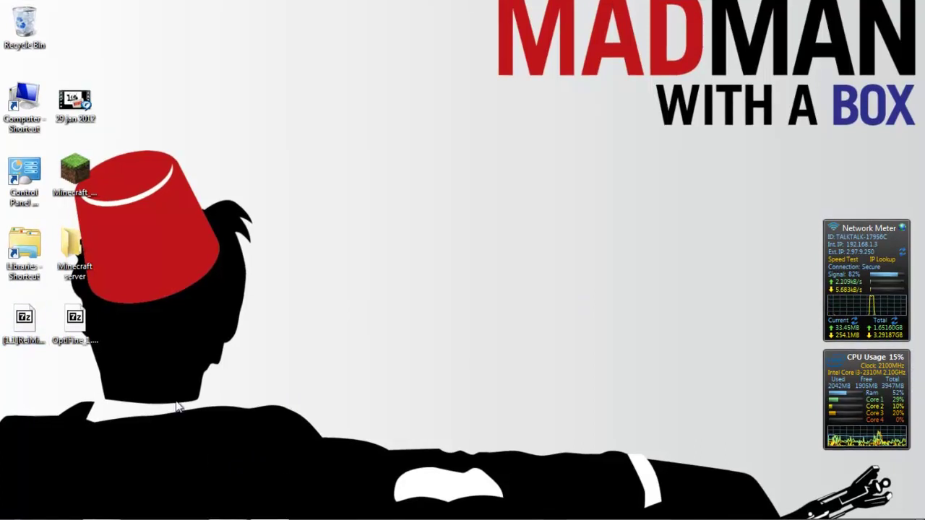
left_click_drag(218, 422, 322, 427)
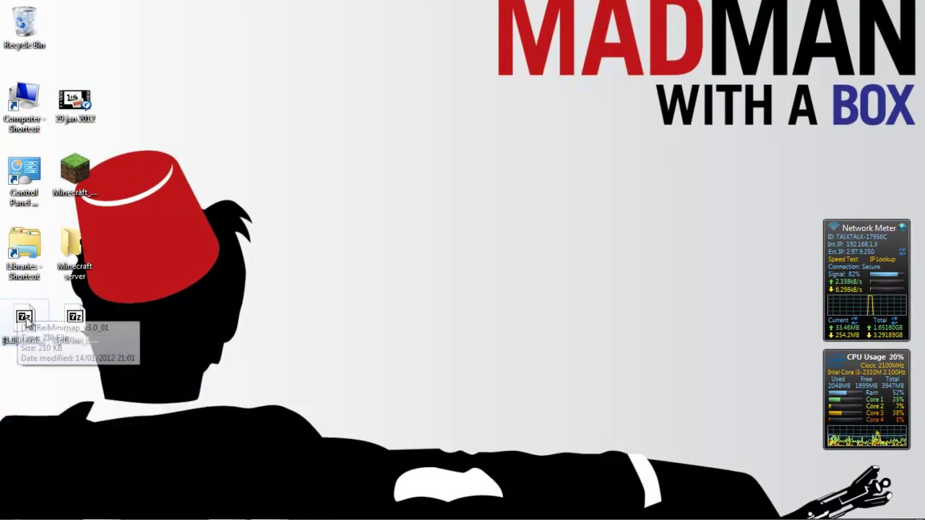
left_click(35, 339)
left_click(75, 329)
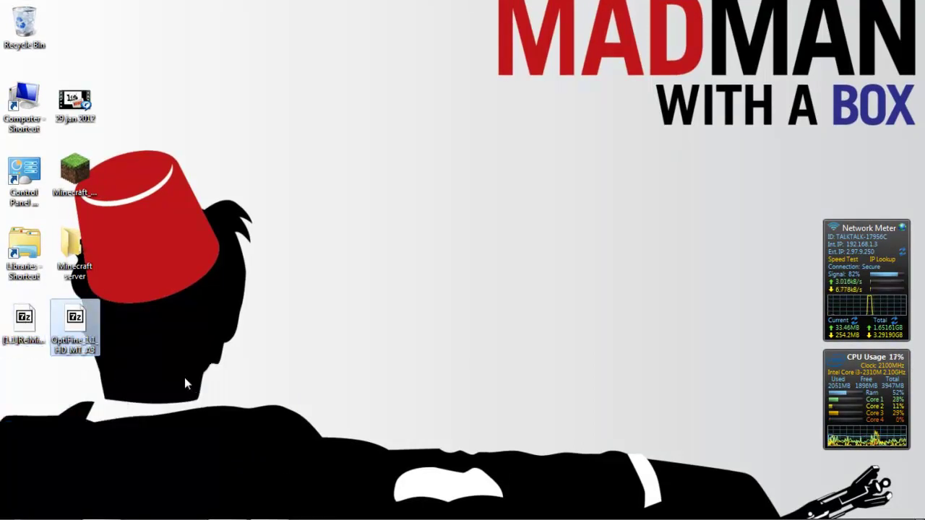
left_click(228, 406)
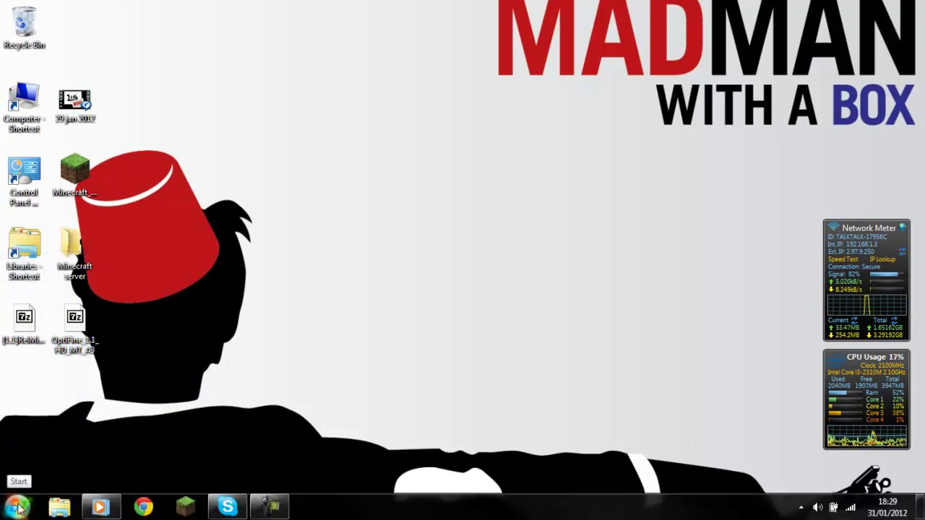
Open the Roaming application data folder by searching for %appdata%
left_click(14, 509)
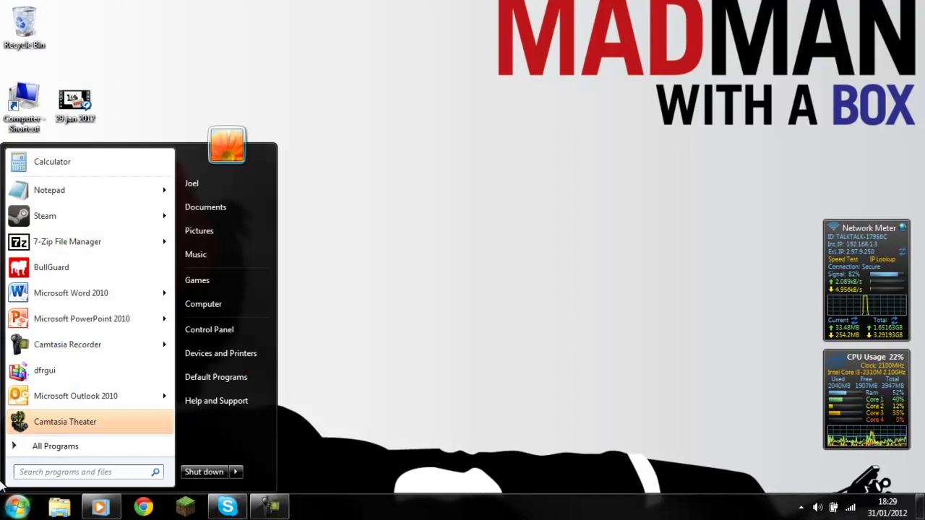
type("%")
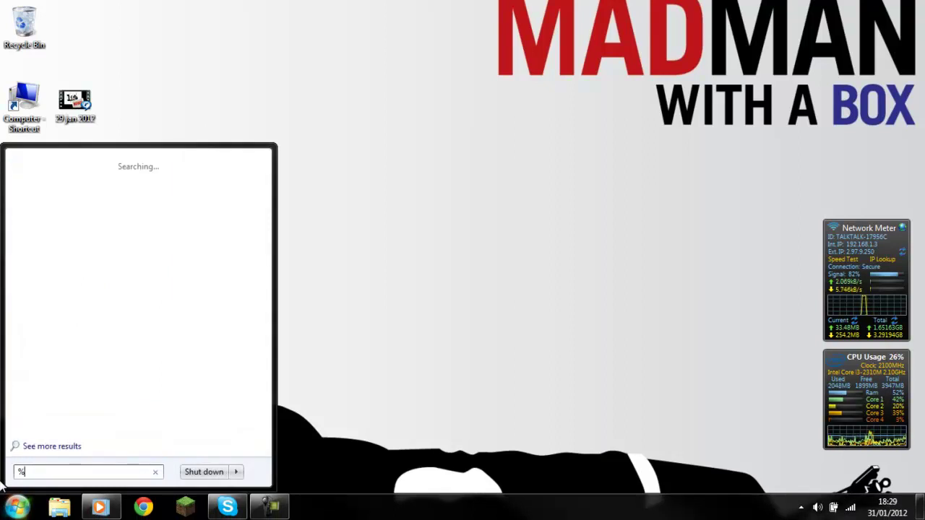
type("appdata")
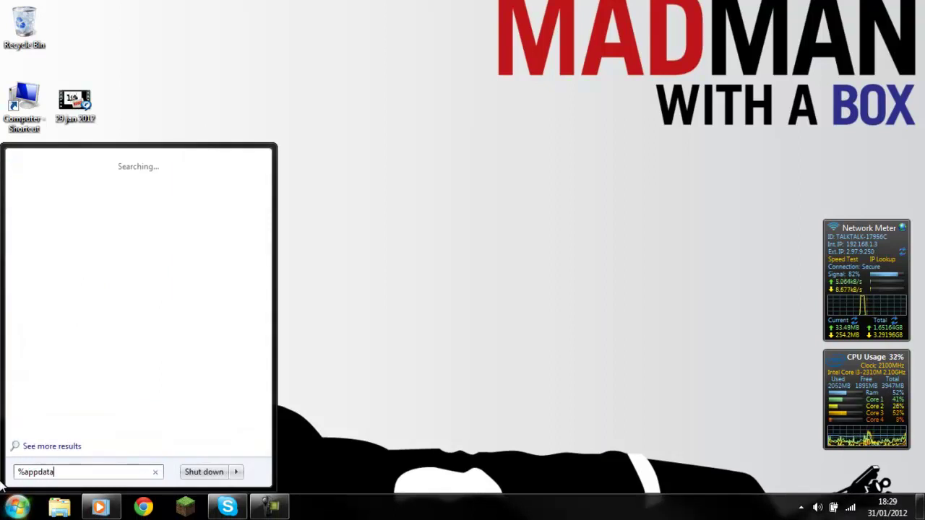
type("%")
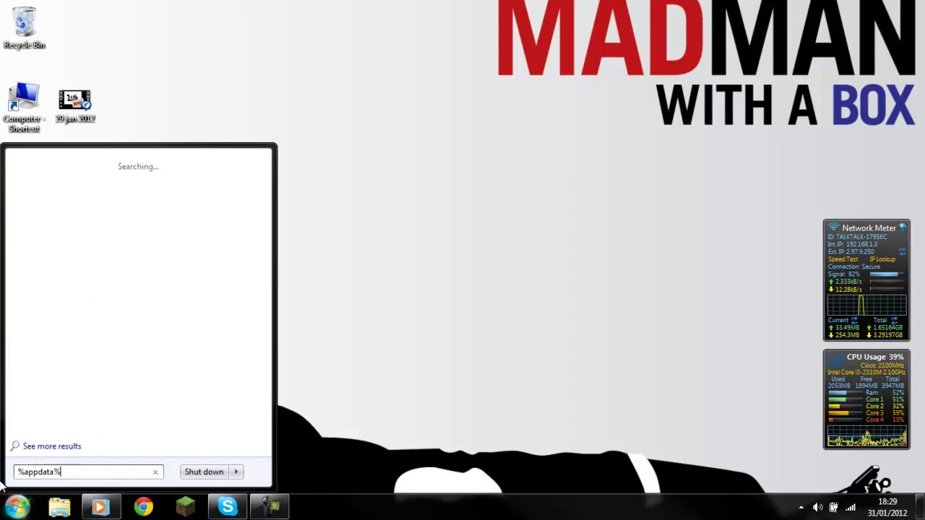
key("Return")
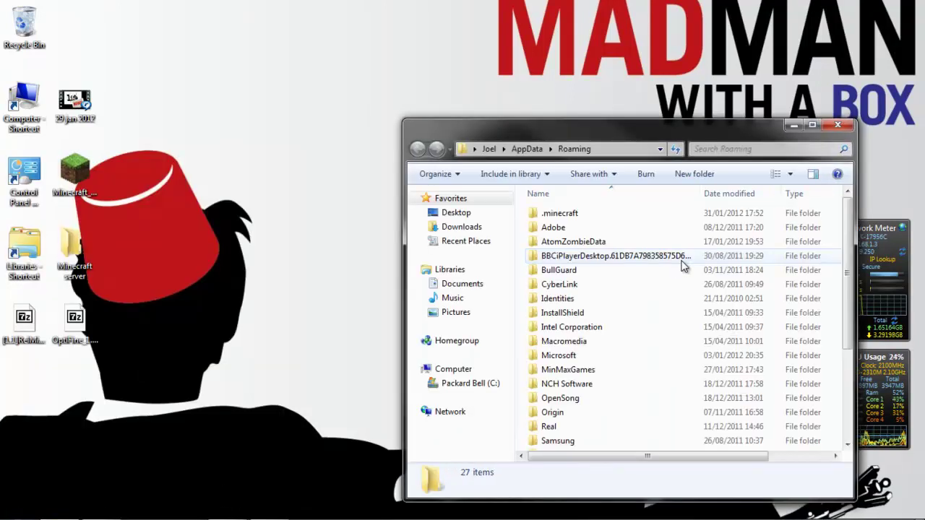
Open the minecraft JAR file in the bin folder of .minecraft as an archive
double_click(587, 214)
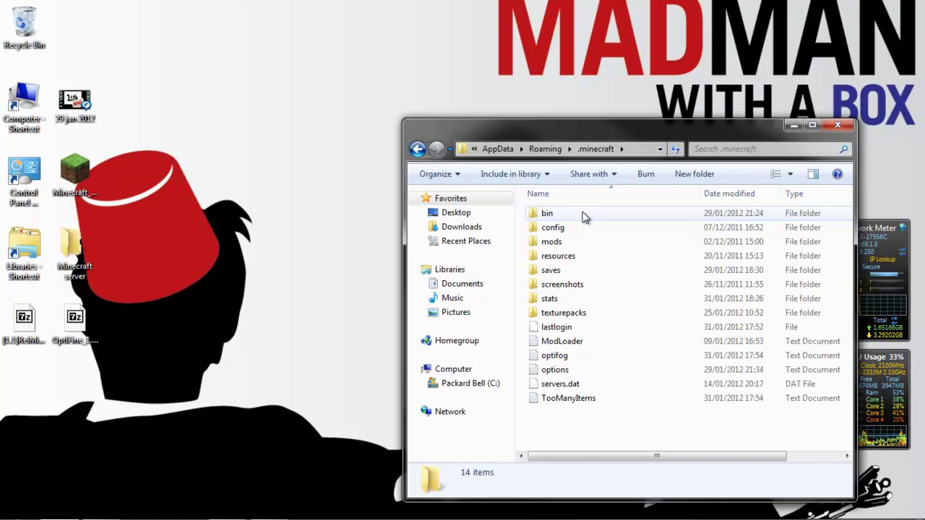
double_click(584, 214)
left_click(578, 306)
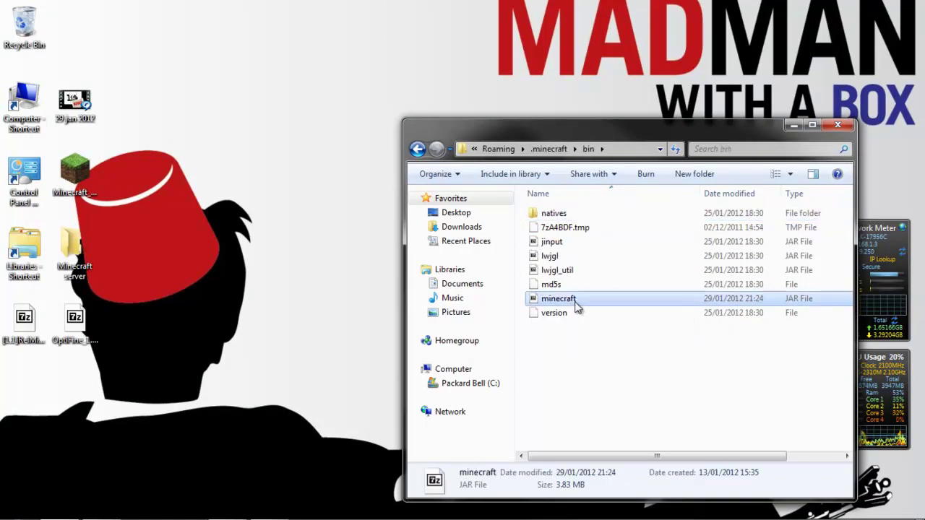
double_click(578, 302)
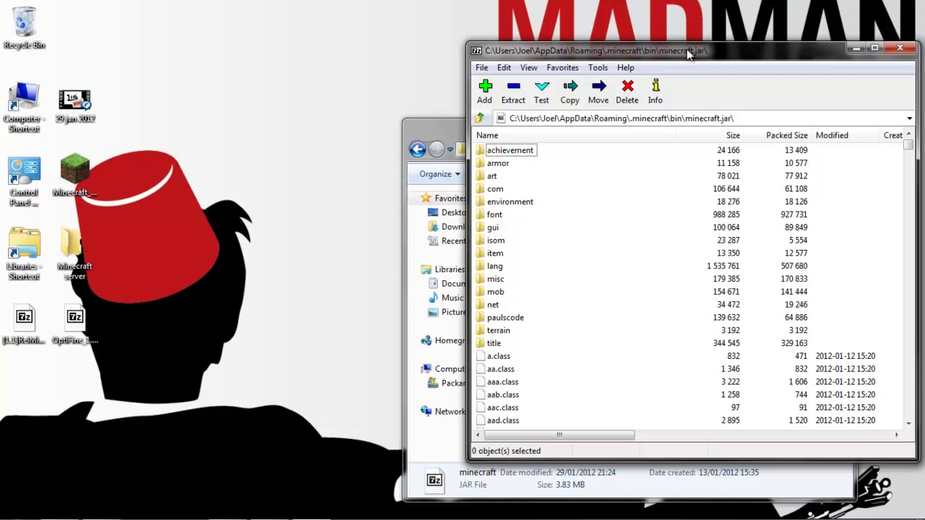
Tile [1.1]ReiMinimap_v3.0_01.zip from the desktop beside minecraft.jar, and copy all its contents into minecraft.jar
left_click_drag(698, 50, 713, 4)
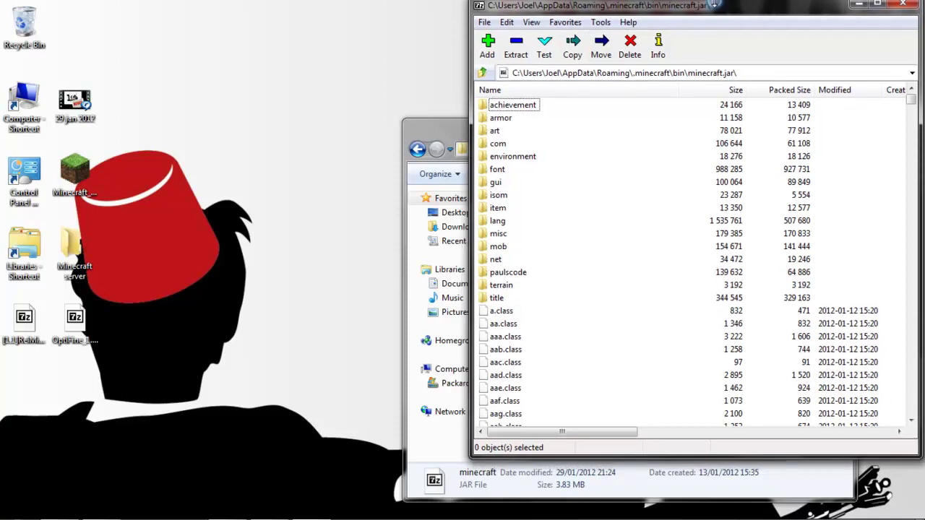
double_click(37, 325)
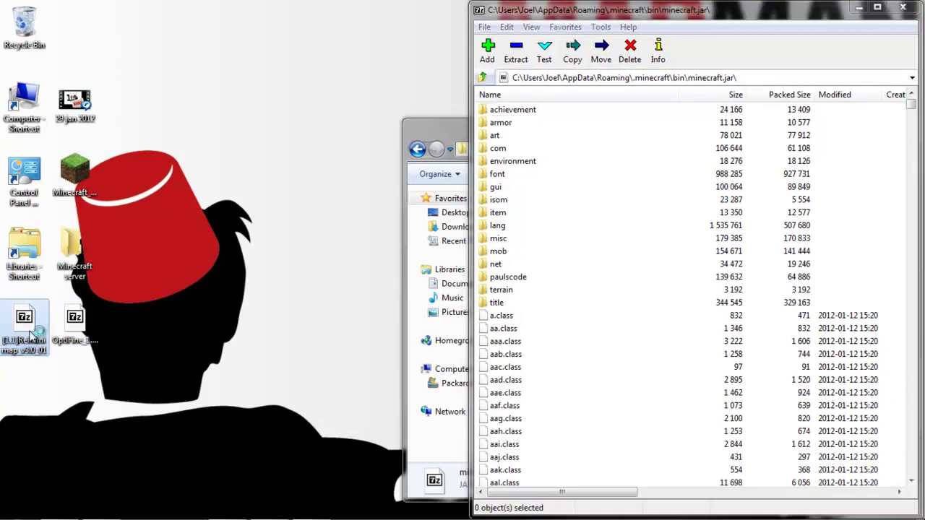
left_click_drag(618, 56, 4, 260)
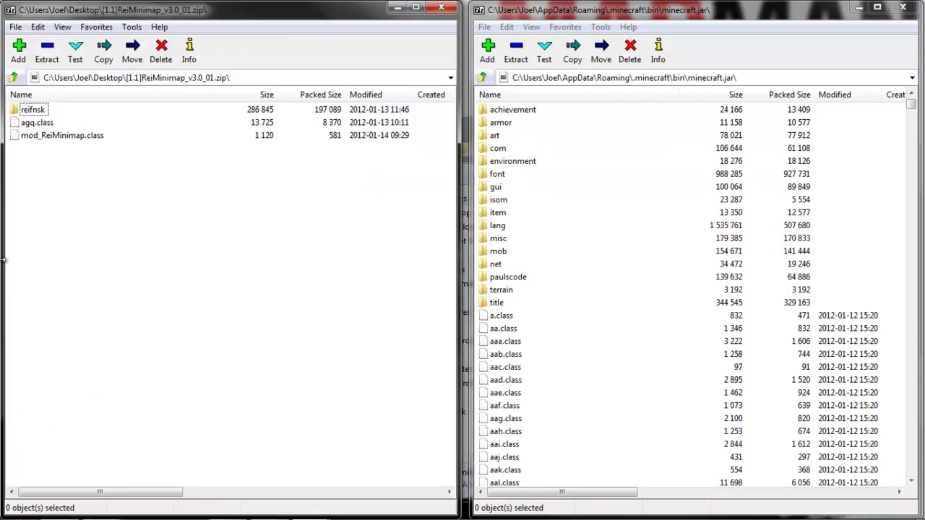
left_click_drag(172, 318, 15, 118)
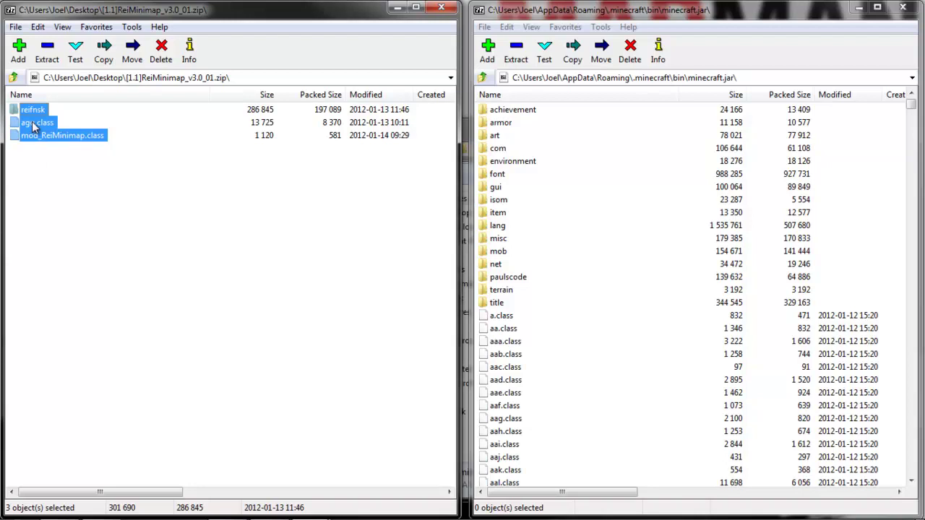
left_click_drag(33, 126, 661, 299)
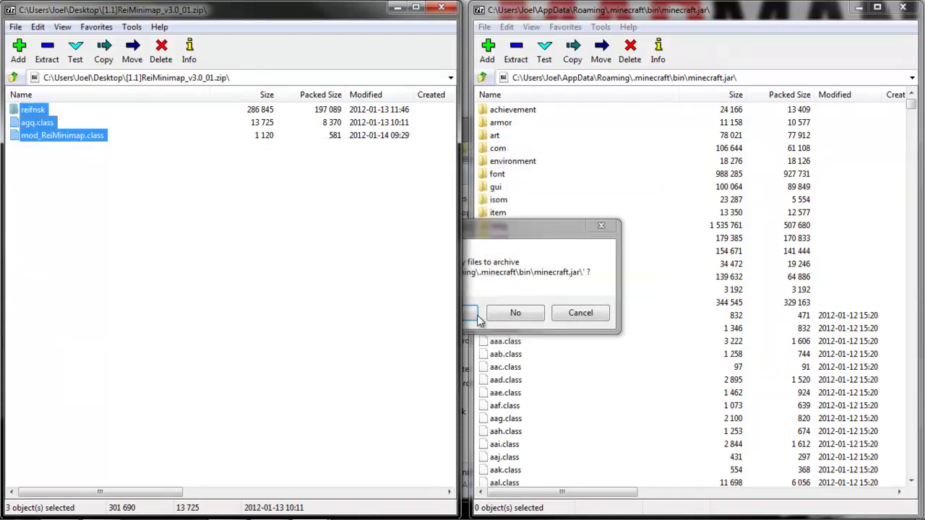
left_click(466, 313)
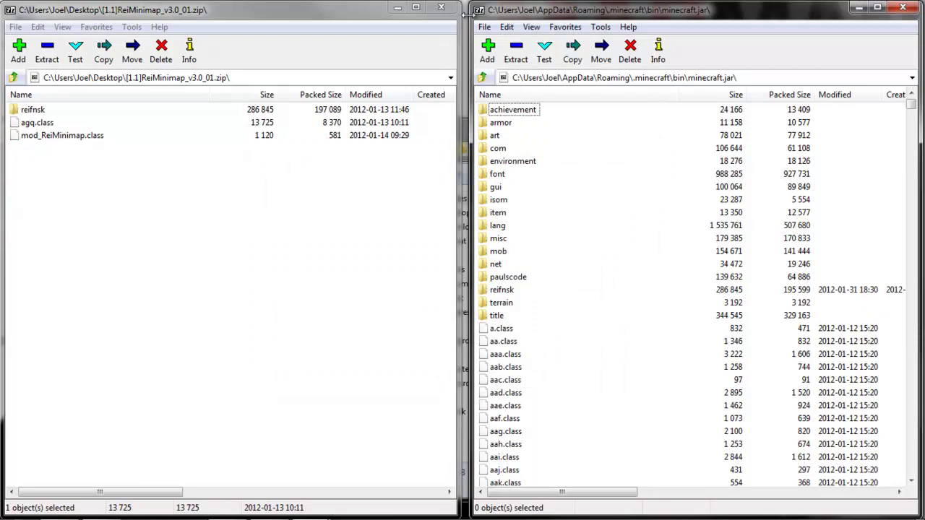
left_click(441, 8)
Copy all files from the desktop's OptiFine_1.1_HD_MT_A3.zip into minecraft.jar, and close the archive and folder windows
left_click(74, 318)
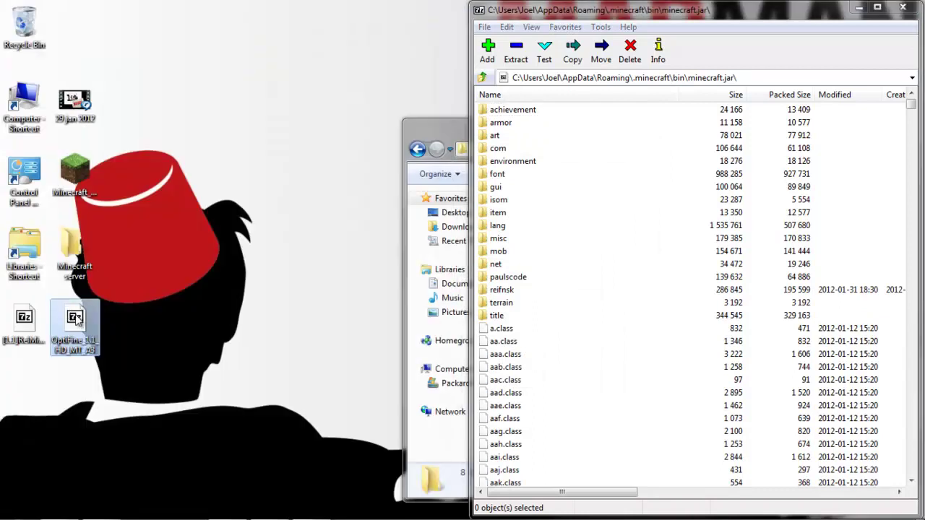
double_click(74, 333)
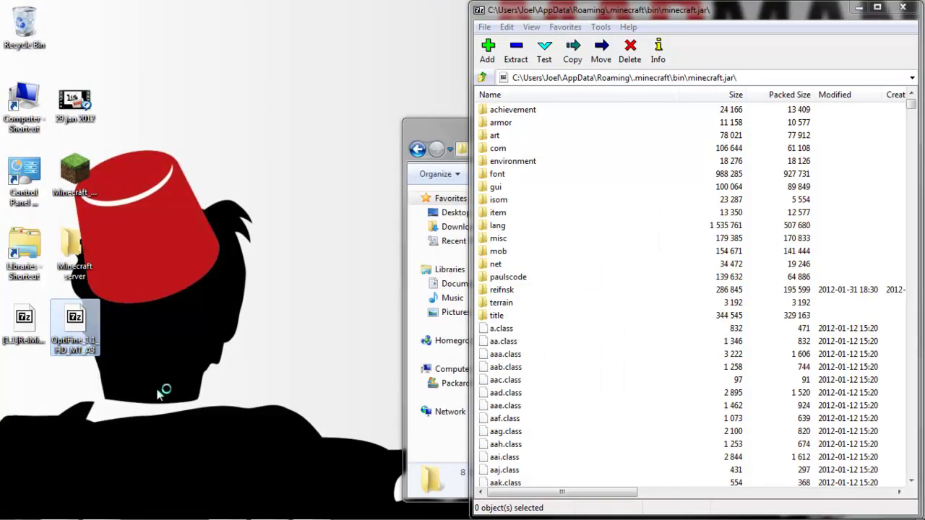
key("super+Left")
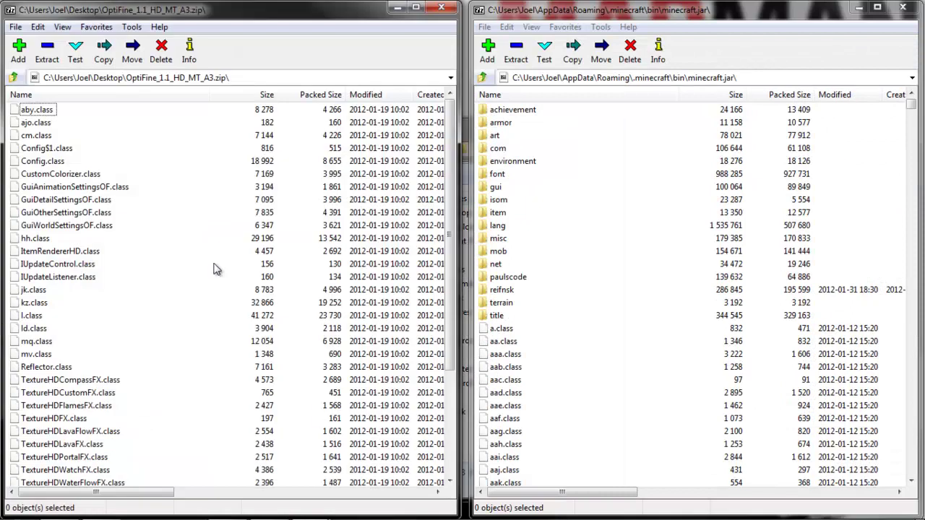
key("ctrl+a")
left_click_drag(68, 264, 534, 238)
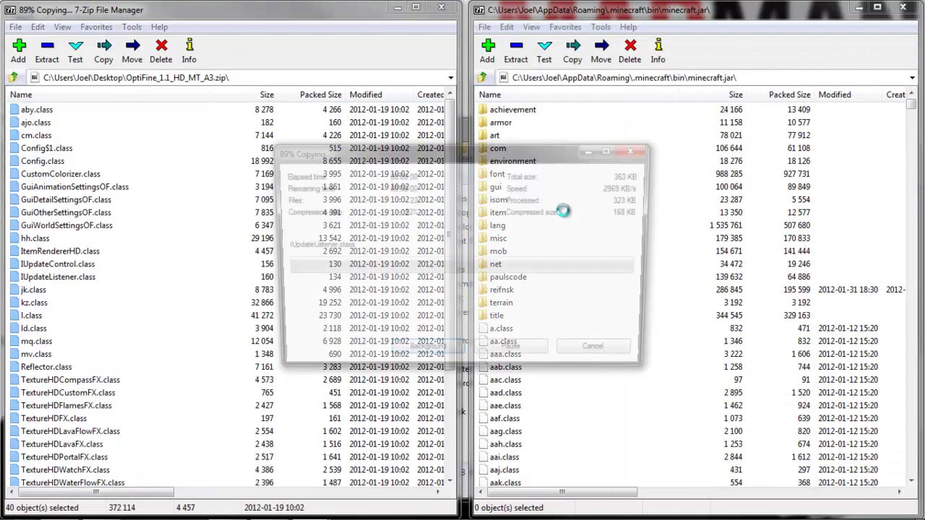
left_click(474, 312)
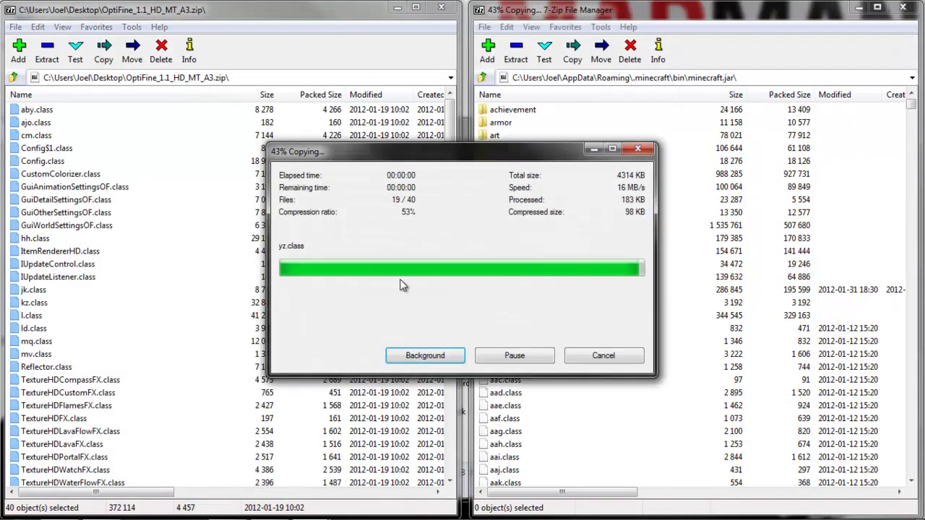
left_click(442, 9)
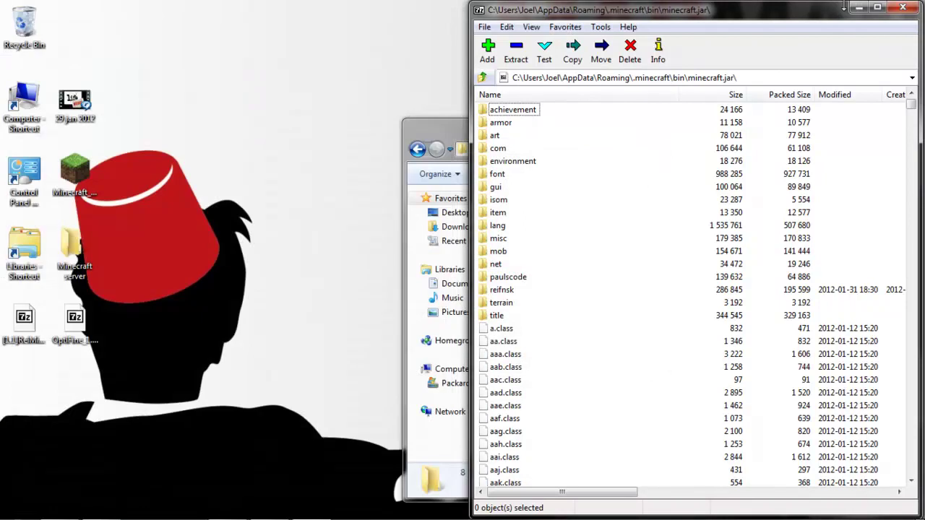
left_click(902, 7)
left_click(838, 125)
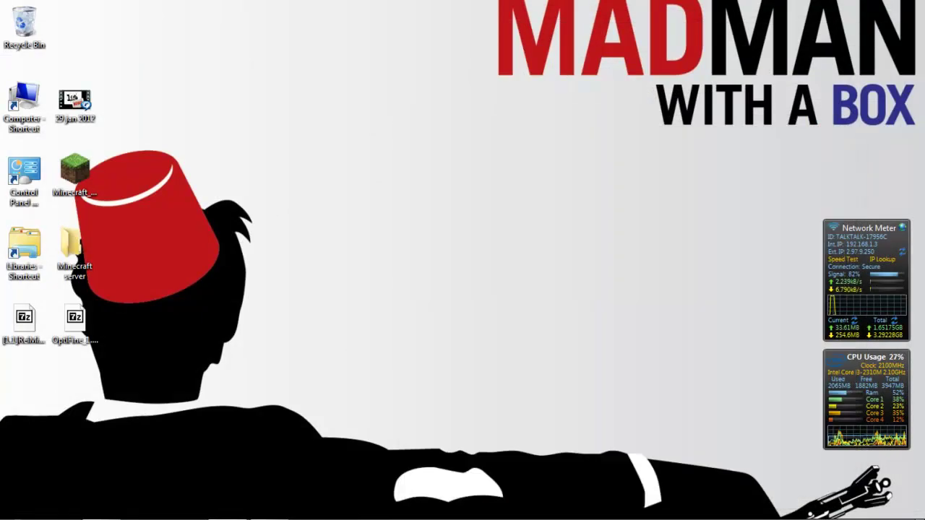
Launch Minecraft with the remembered login and load the singleplayer world "model village"
mouse_move(190, 509)
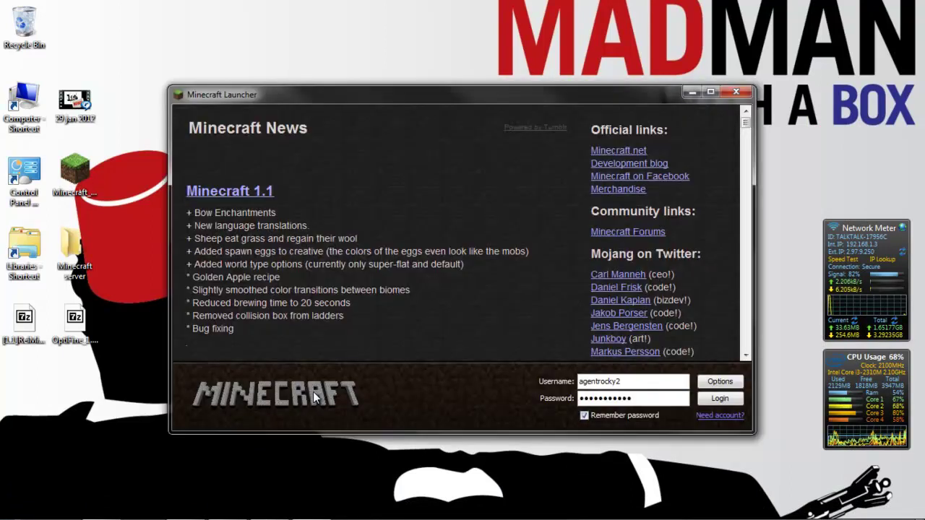
left_click(716, 398)
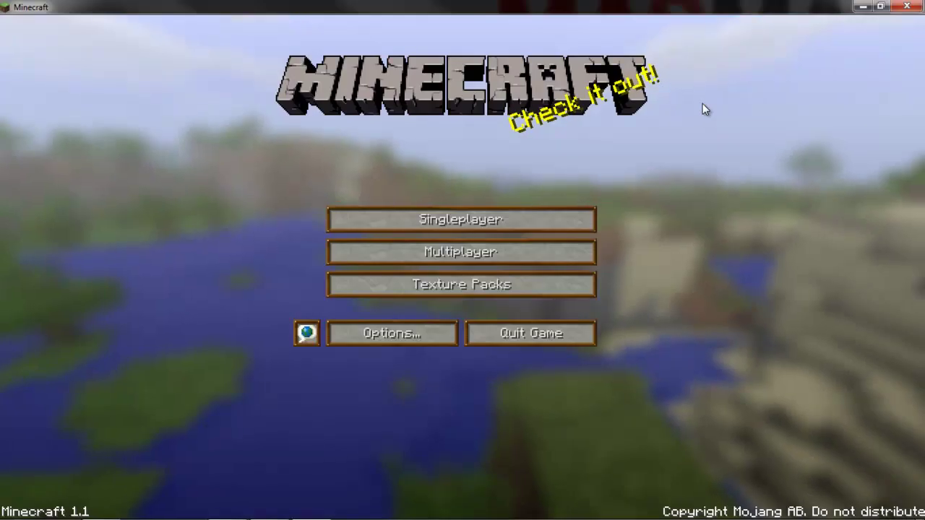
left_click(537, 258)
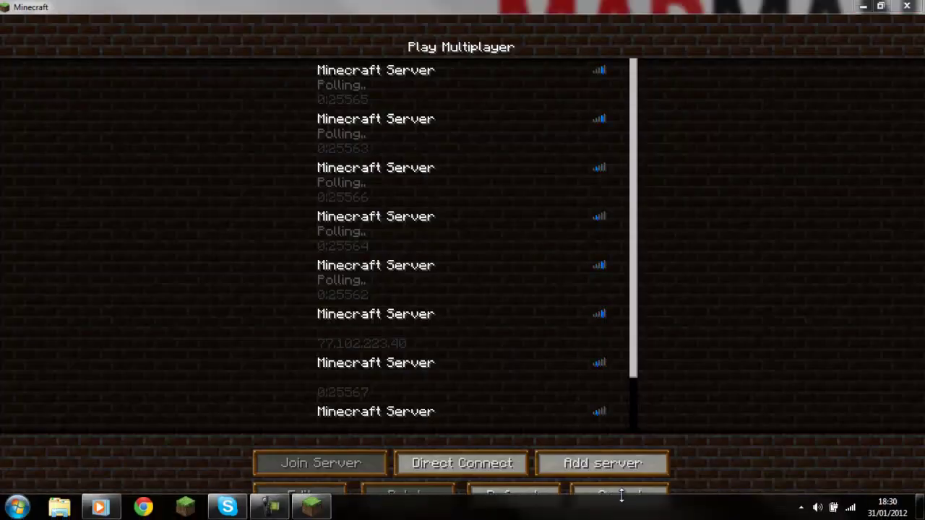
left_click(620, 496)
left_click(497, 221)
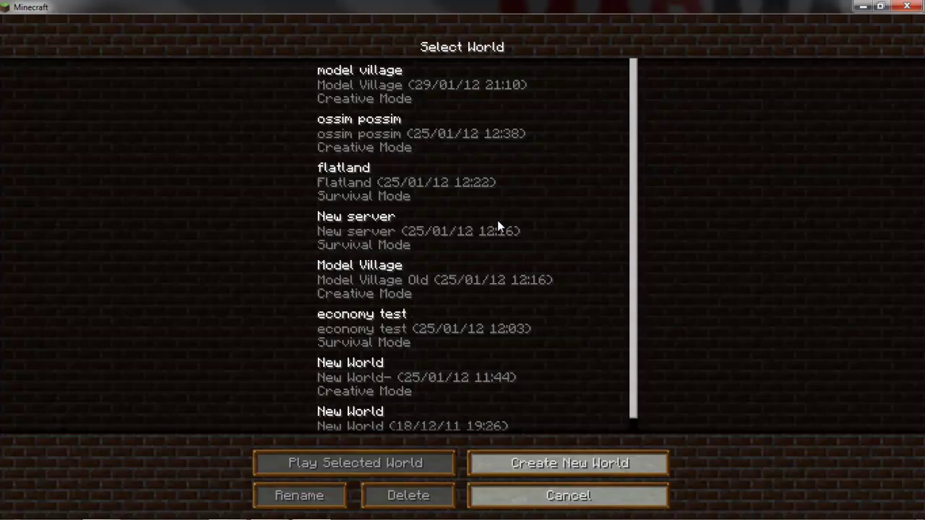
double_click(431, 99)
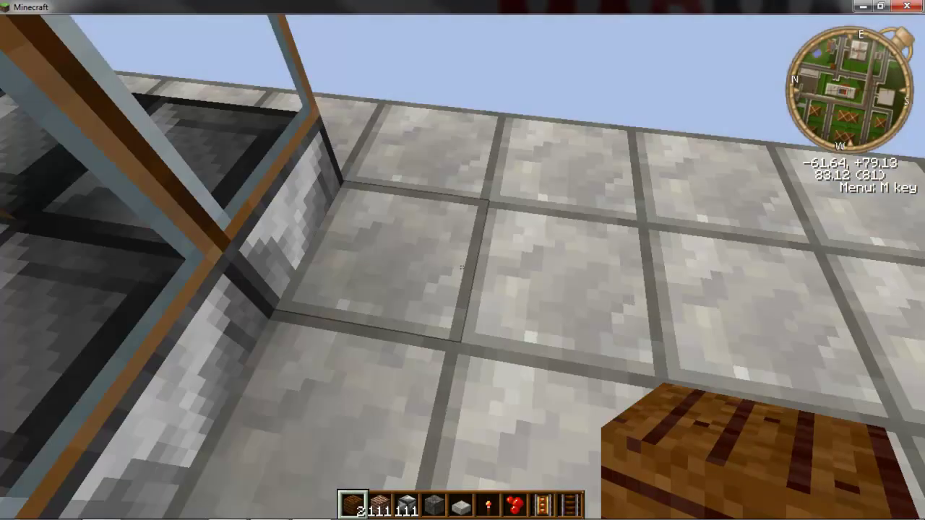
Fly up and move over the village to view it from above
key("space")
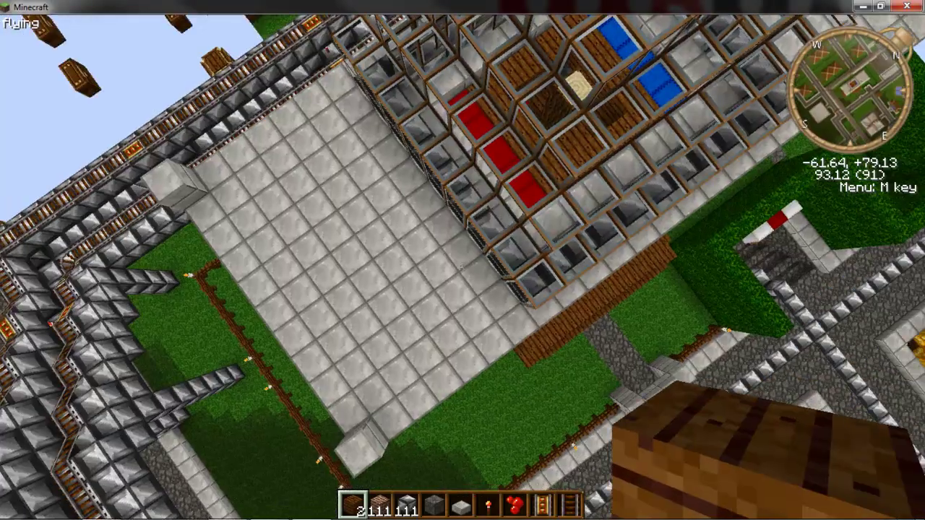
key("space")
key("w")
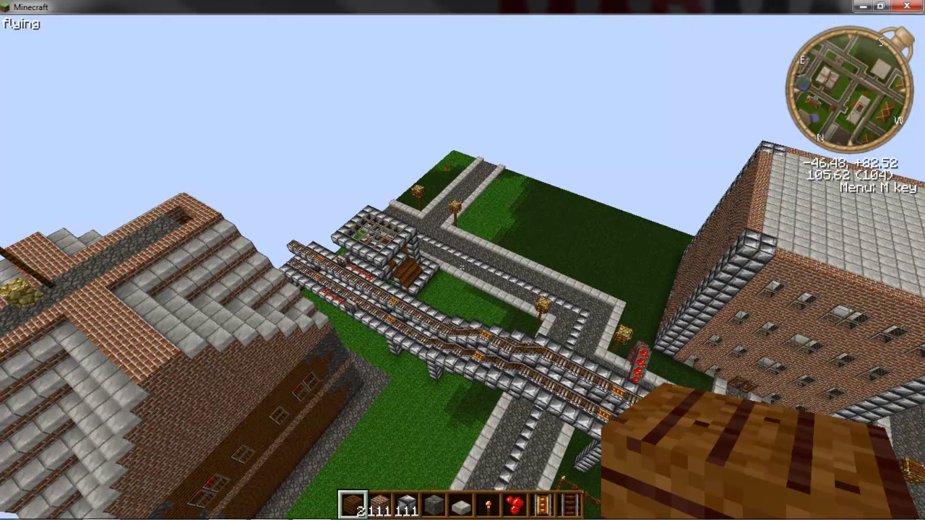
Cycle the minimap through its different zoom levels
key("z")
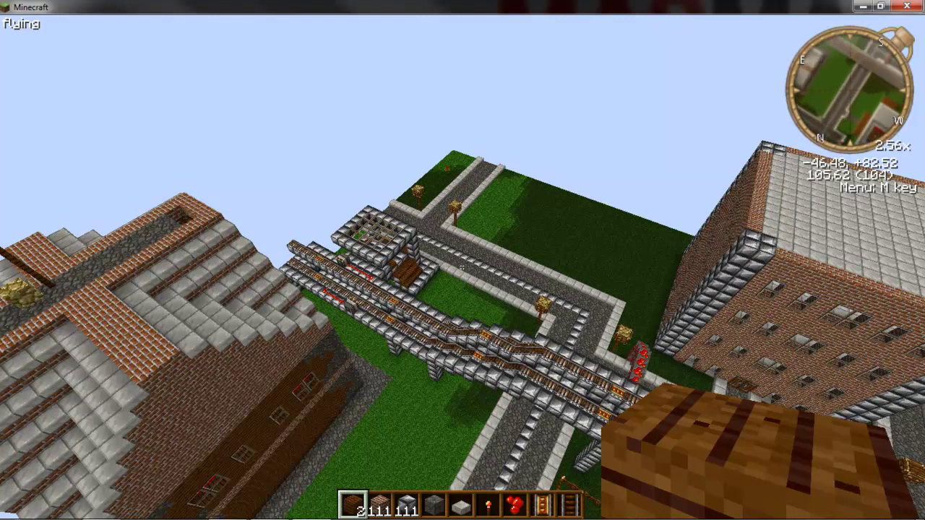
key("z")
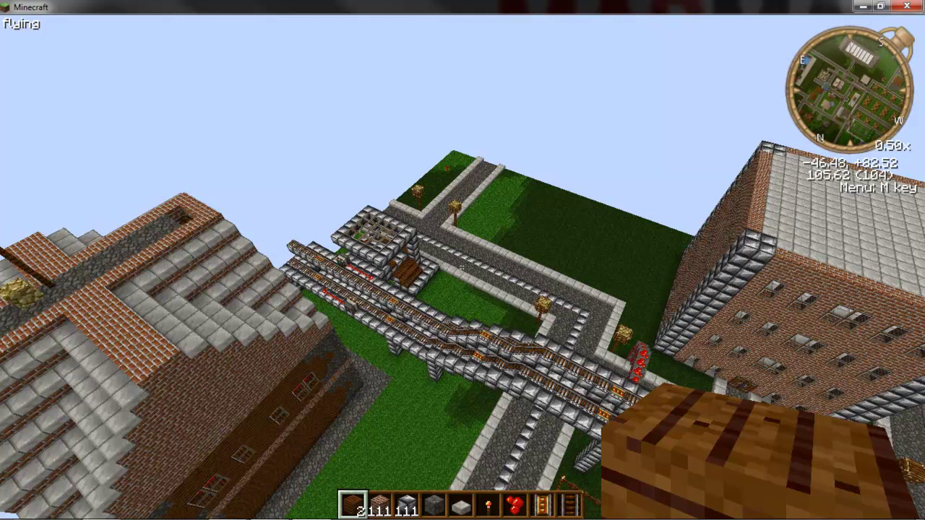
key("z")
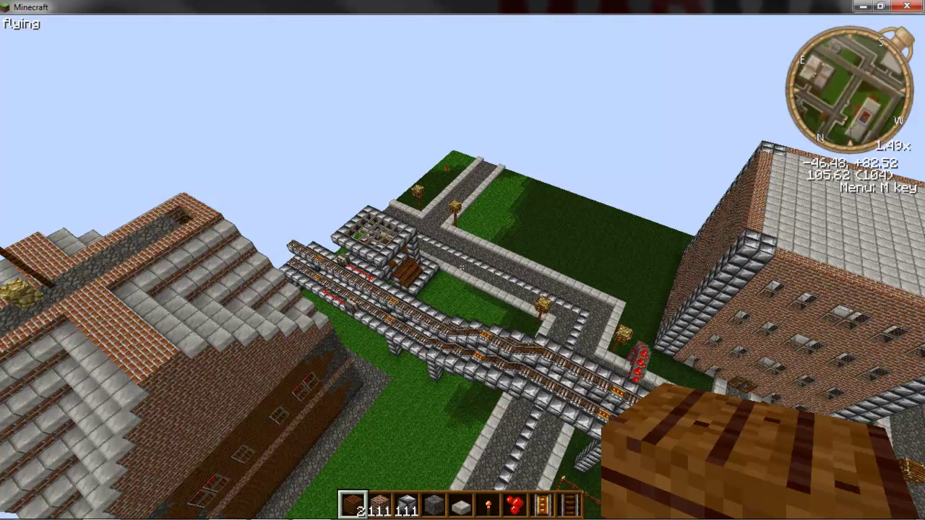
key("z")
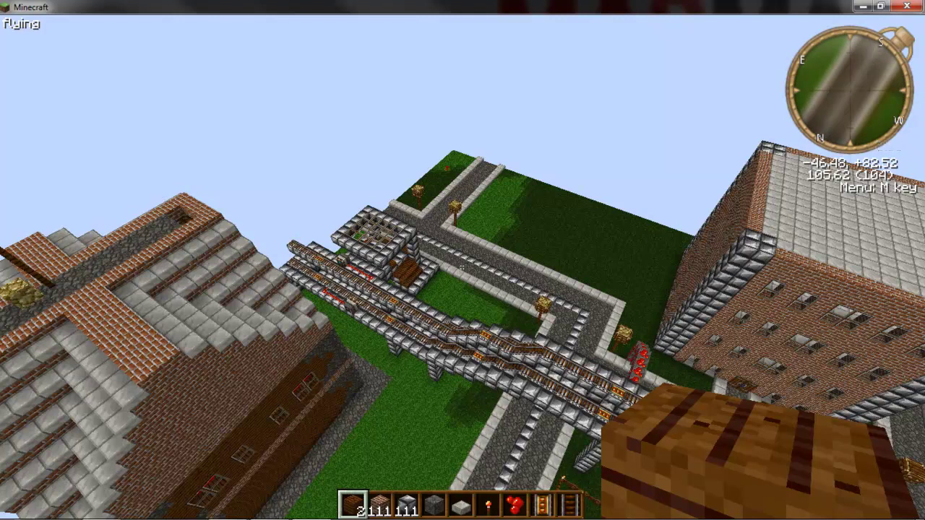
Change the minimap zoom, open the Rei's Minimap menu, and turn the minimap off and back on
key("z")
key("m")
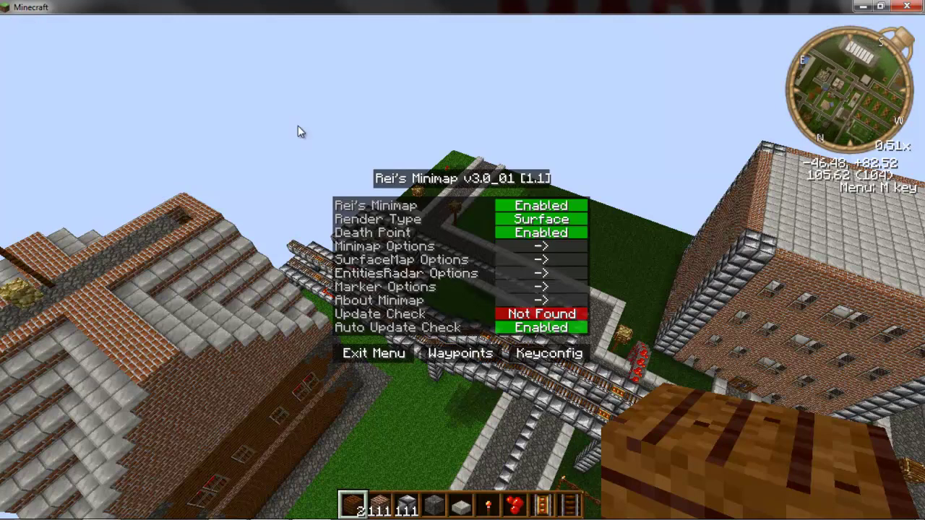
left_click(543, 209)
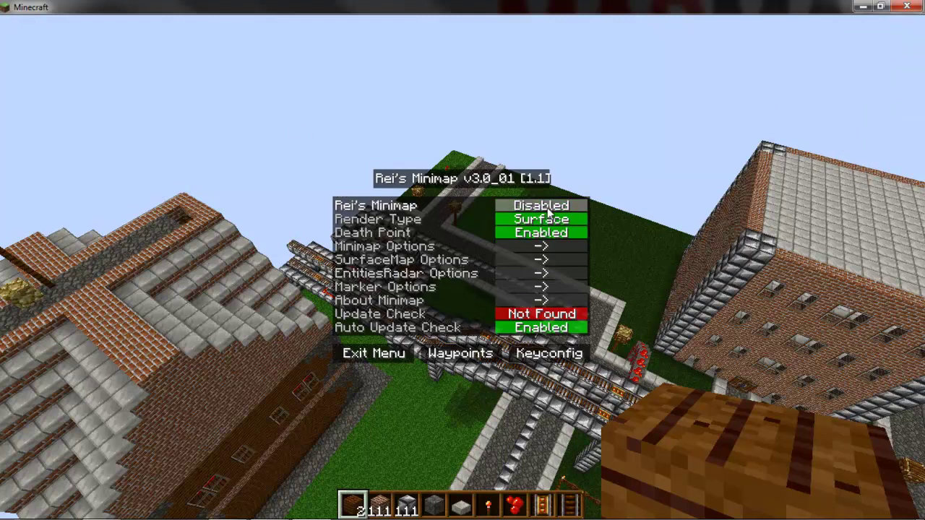
left_click(549, 211)
Cycle the minimap's render type through Biome and Humidity back to Surface, and disable Death Point
left_click(549, 220)
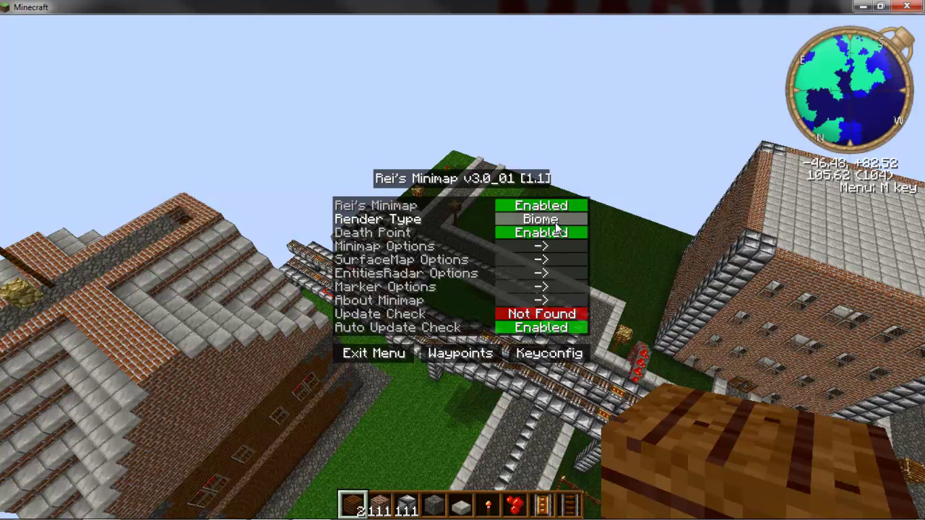
left_click(554, 222)
left_click(557, 224)
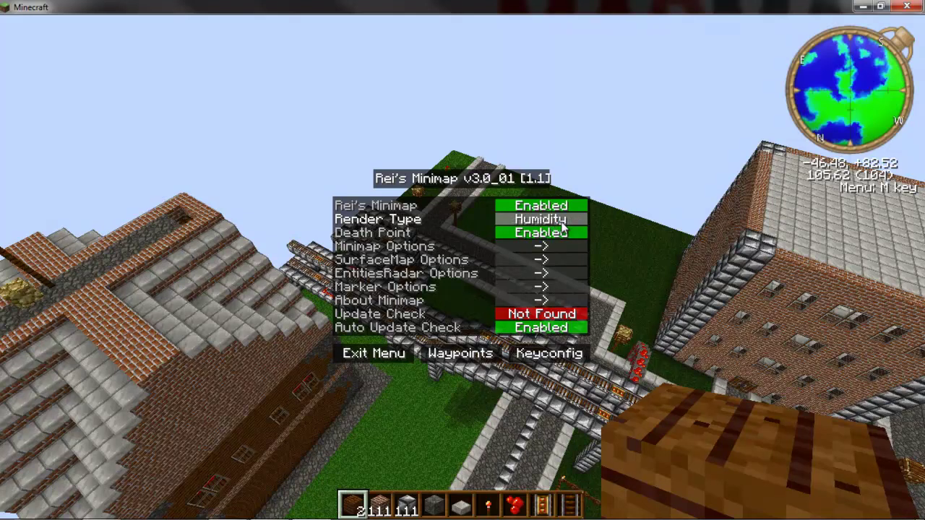
left_click(562, 225)
left_click(563, 222)
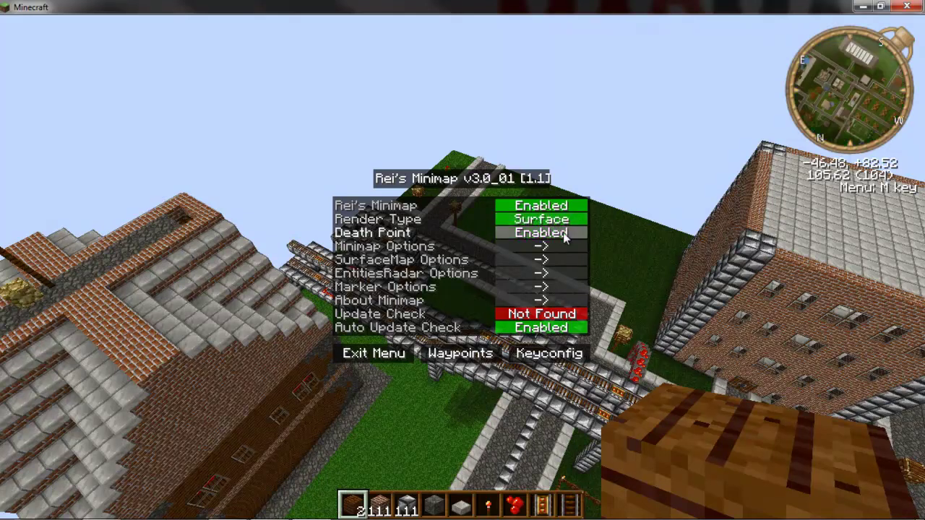
left_click(564, 235)
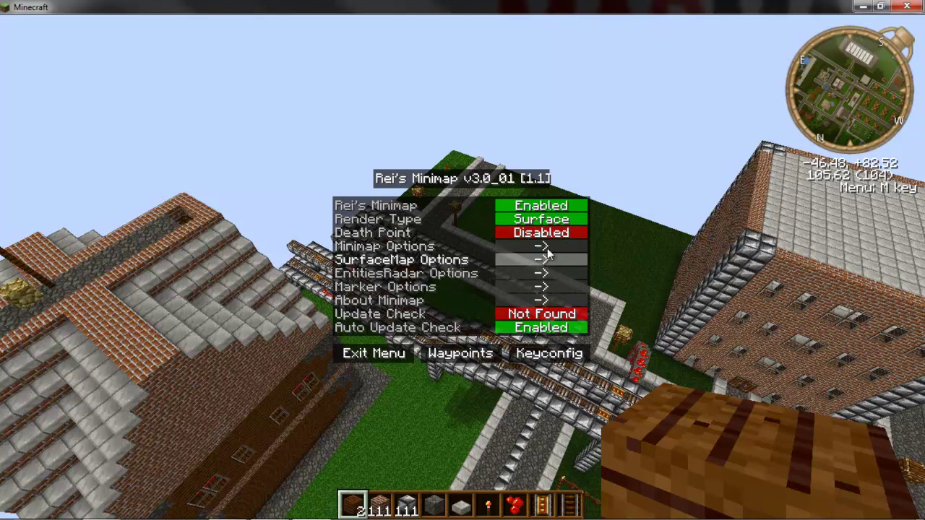
Open the Minimap Options and switch the map shape between Square and Round, ending on Round
left_click(548, 246)
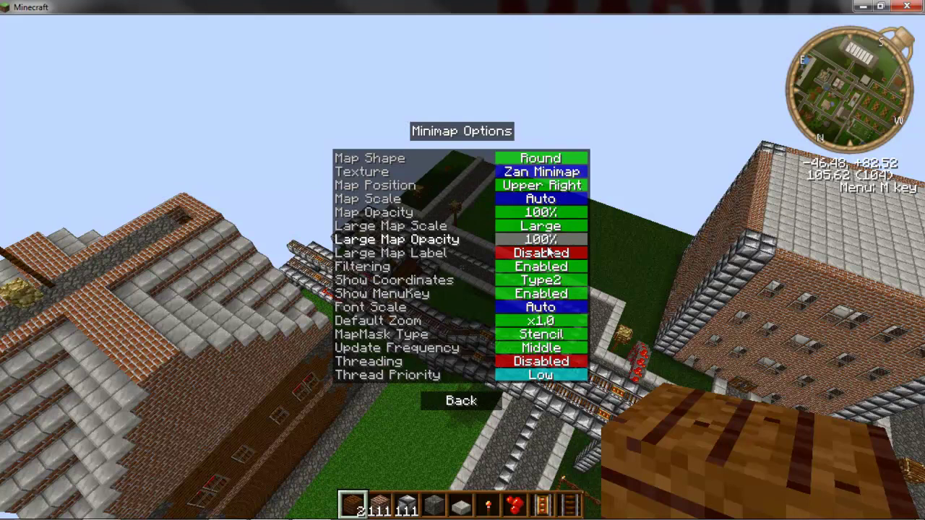
left_click(539, 161)
left_click(539, 160)
left_click(539, 161)
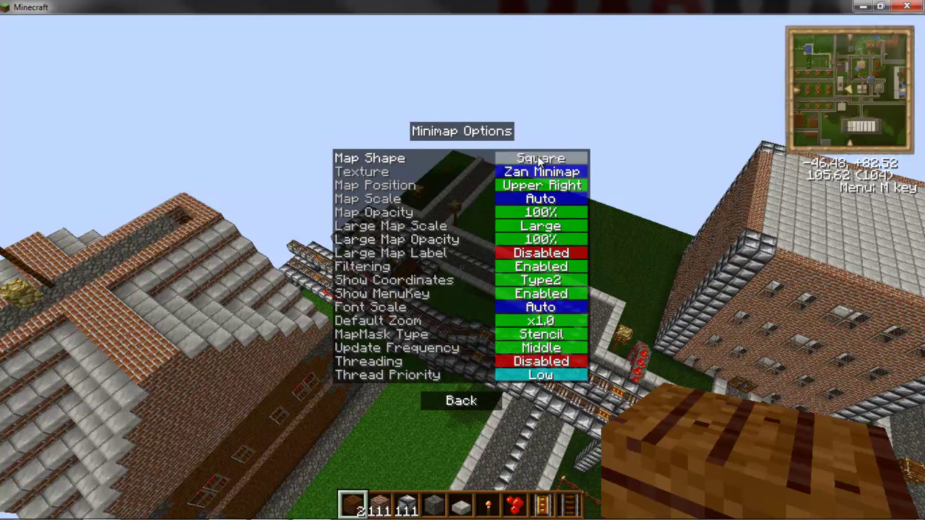
left_click(539, 160)
Try the Rei Minimap texture and cycle the texture setting back to Zan Minimap
left_click(547, 172)
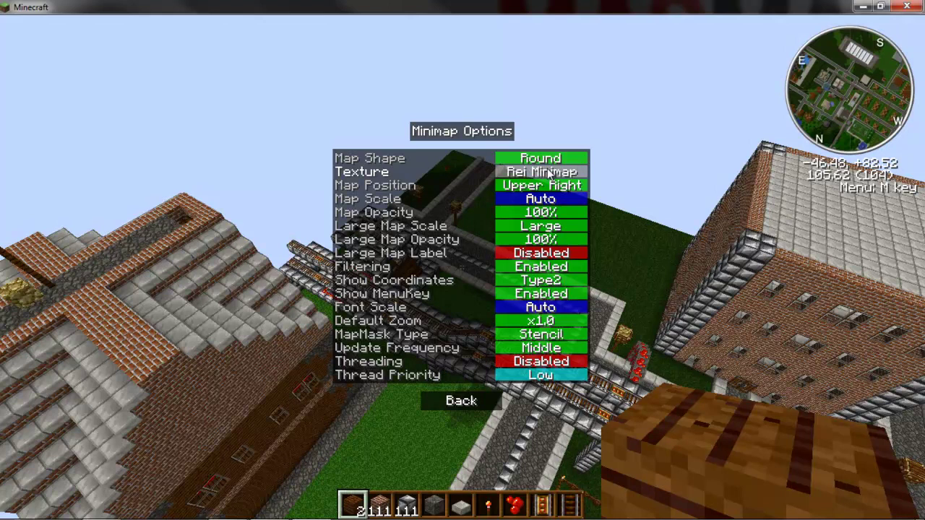
left_click(548, 172)
left_click(547, 172)
left_click(548, 172)
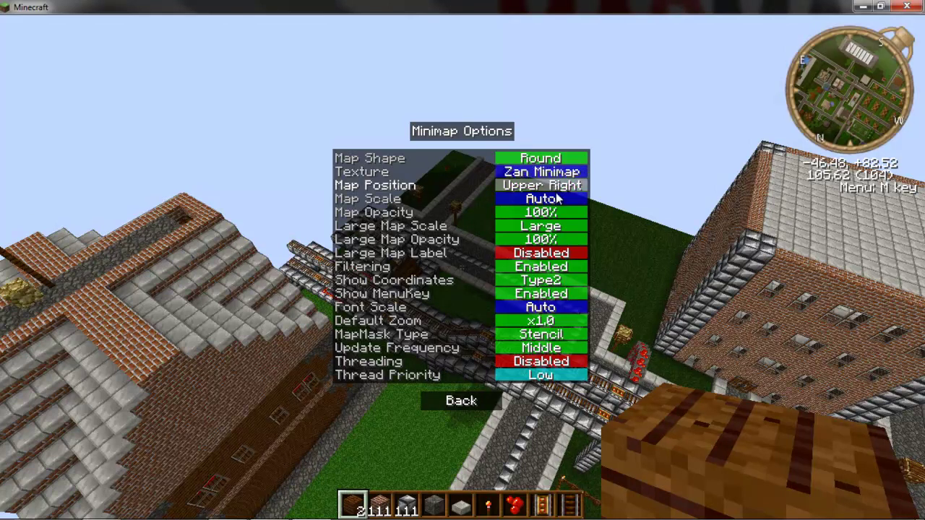
Cycle the map position through the screen corners, including Lower Left, and return it to Upper Right
left_click(550, 188)
left_click(549, 188)
left_click(549, 187)
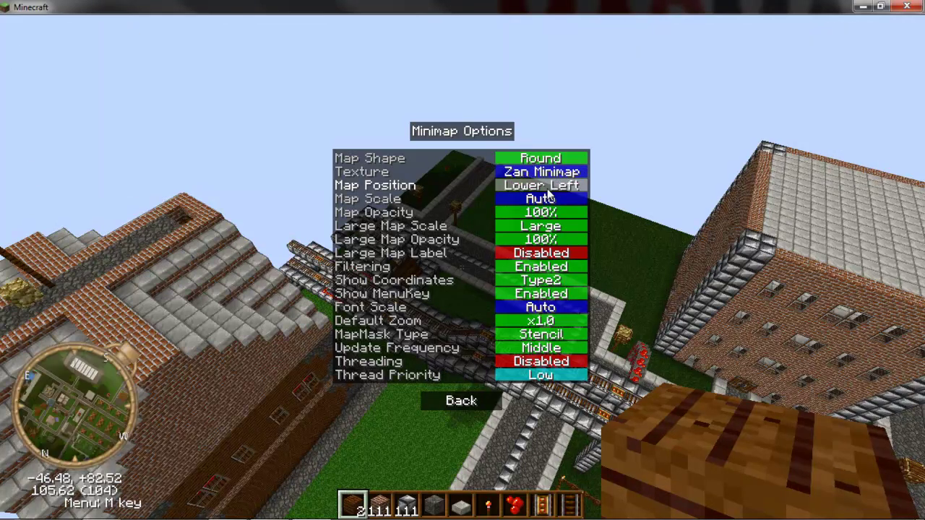
left_click(548, 189)
Try the available map scales, including Normal and Larger, and return the map scale to Auto
left_click(552, 199)
left_click(554, 202)
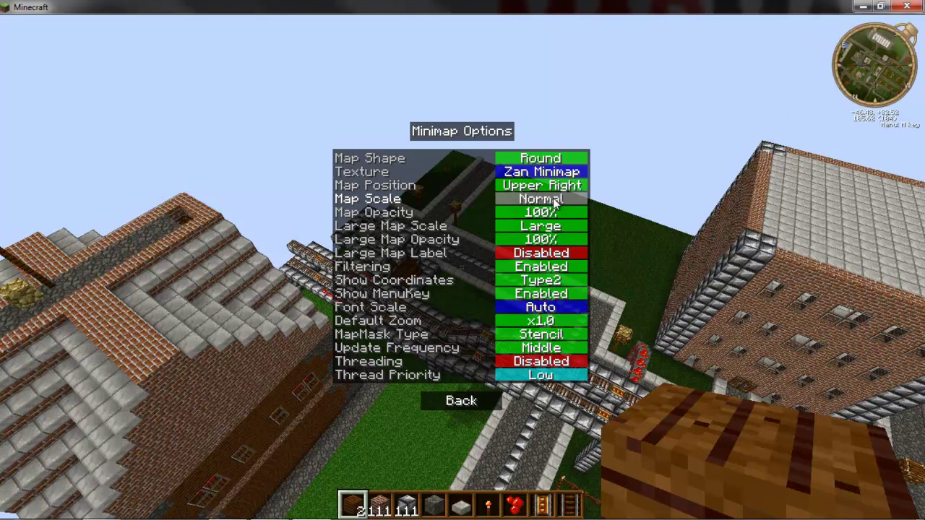
left_click(554, 202)
left_click(555, 202)
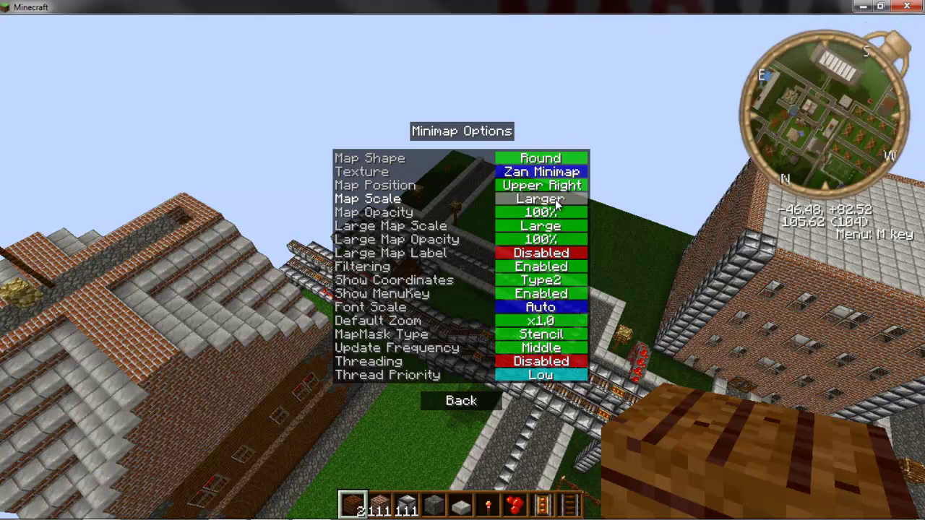
left_click(557, 203)
left_click(556, 204)
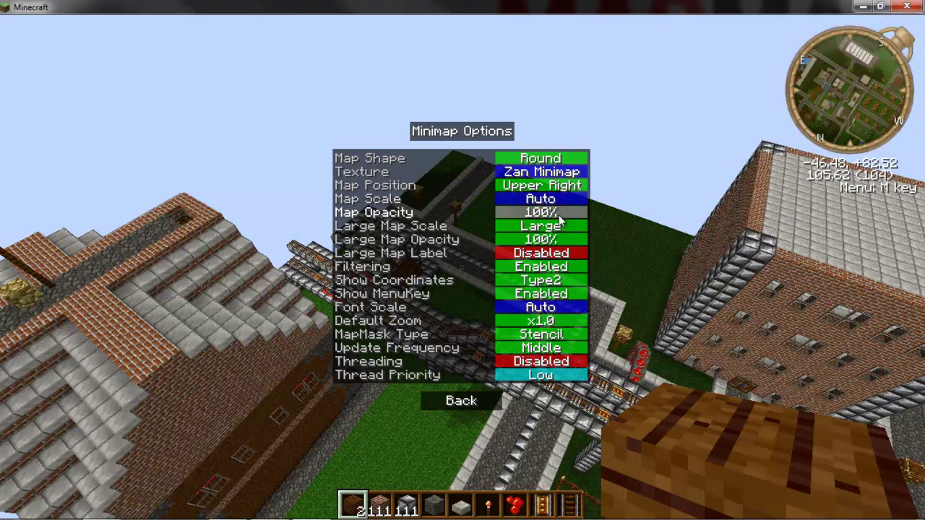
Try a map opacity of 50% and return it to 100%
left_click(557, 216)
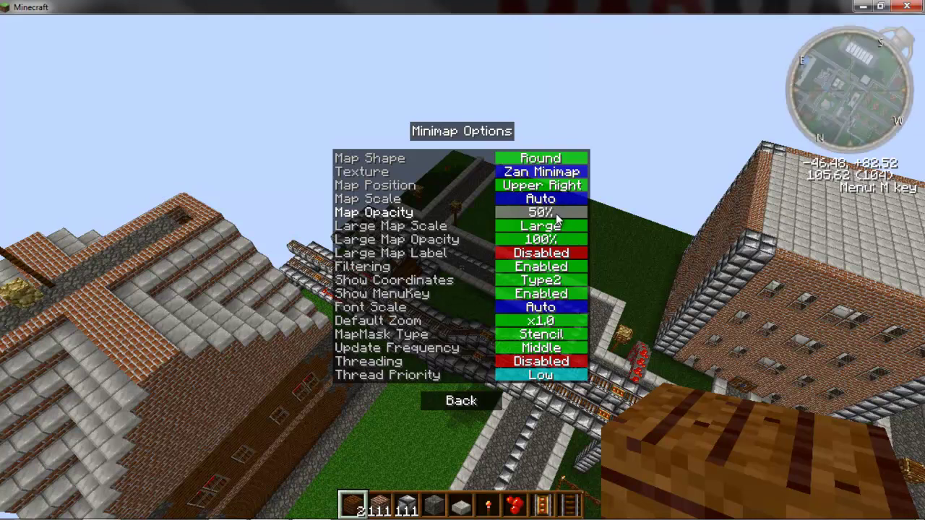
left_click(556, 217)
left_click(556, 217)
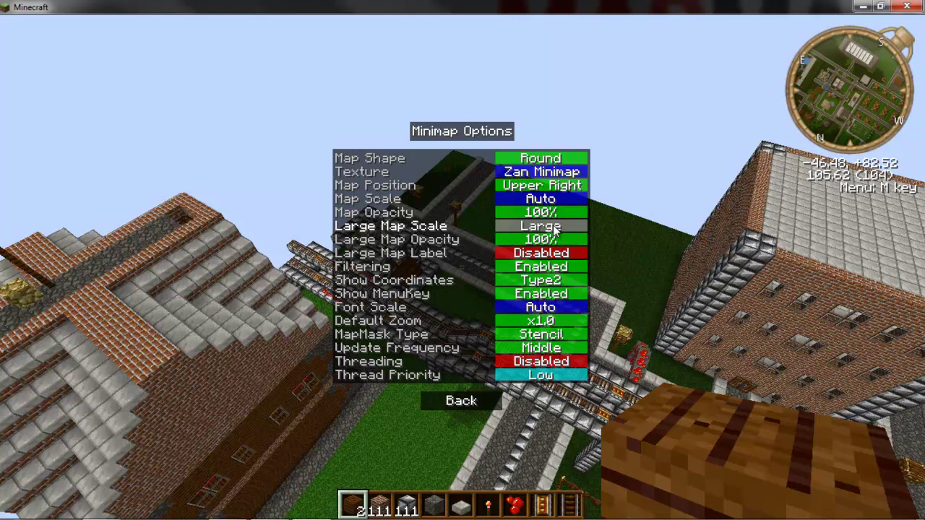
Cycle through the large map scales and set Large Map Scale to Larger
left_click(558, 230)
left_click(556, 231)
left_click(556, 230)
left_click(556, 230)
left_click(556, 230)
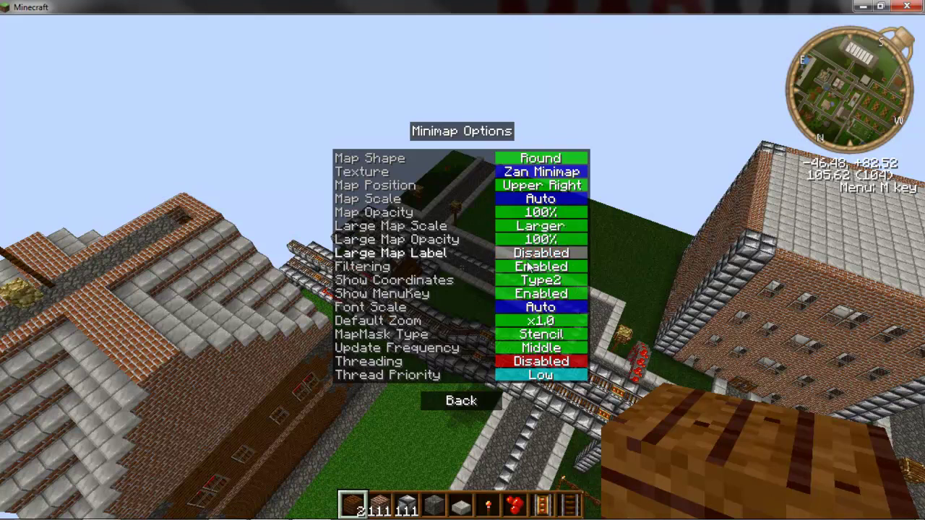
Switch MapMask Type to Depth and back to Stencil, set Default Zoom to x1.5, and leave the Minimap Options
left_click(554, 340)
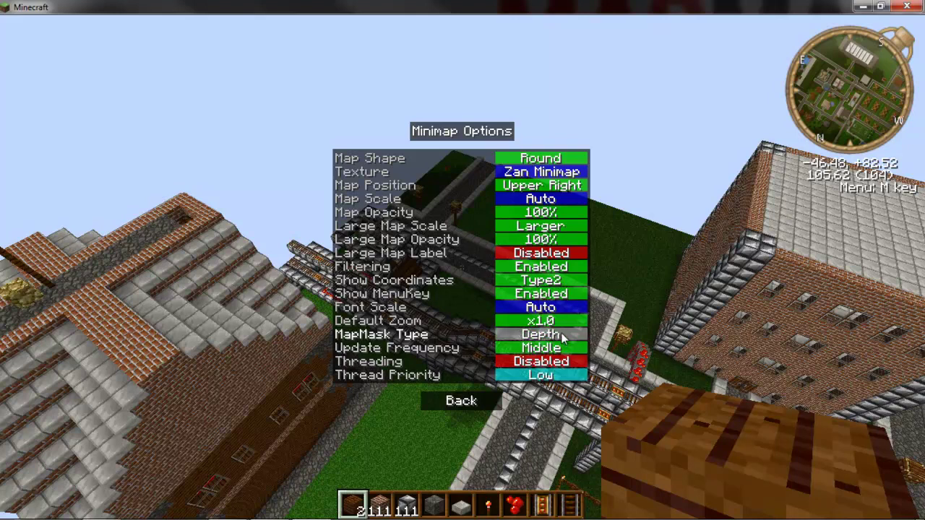
left_click(553, 340)
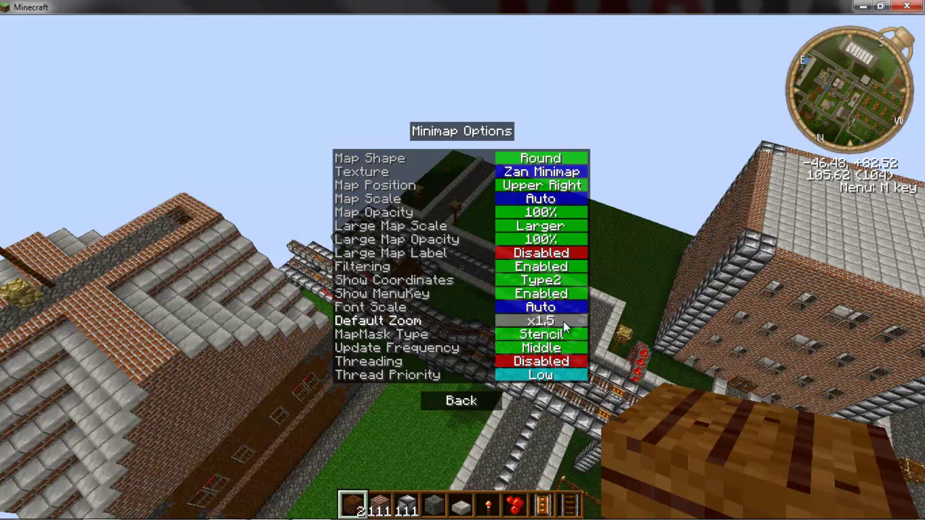
left_click(460, 401)
View the SurfaceMap Options and the Overworld waypoint list, start a new waypoint and cancel it, and exit the minimap menu
left_click(544, 260)
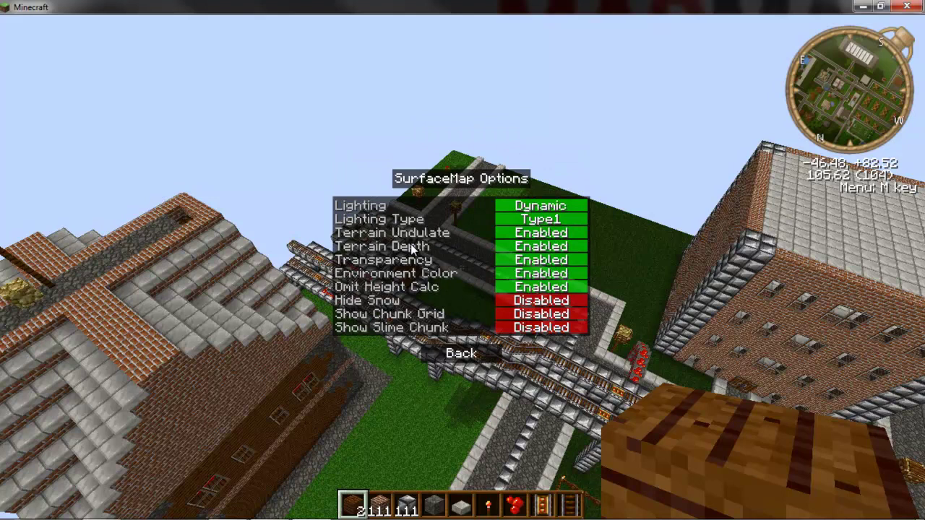
left_click(466, 354)
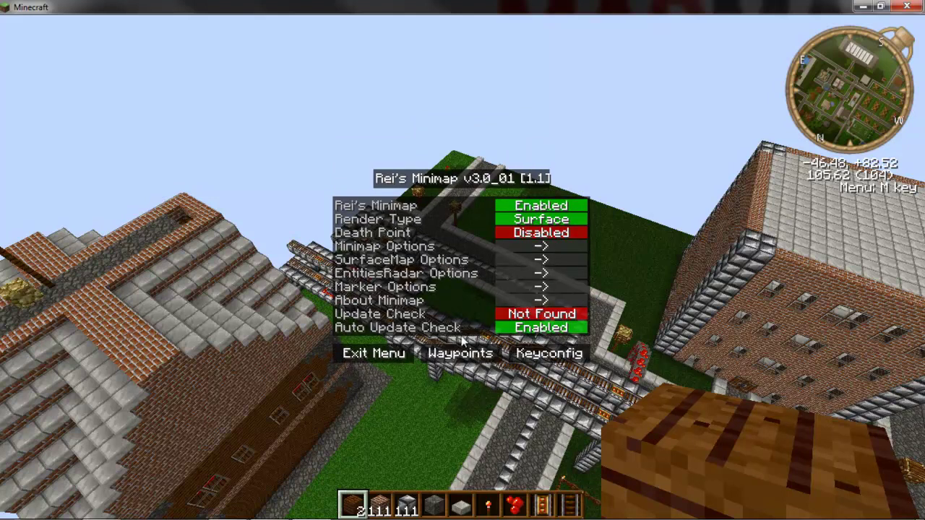
left_click(452, 351)
left_click(461, 345)
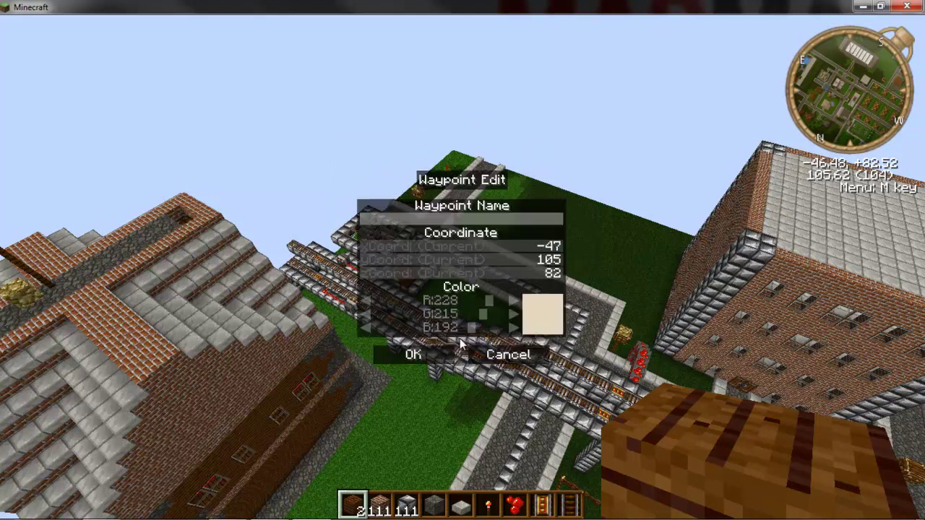
left_click(508, 354)
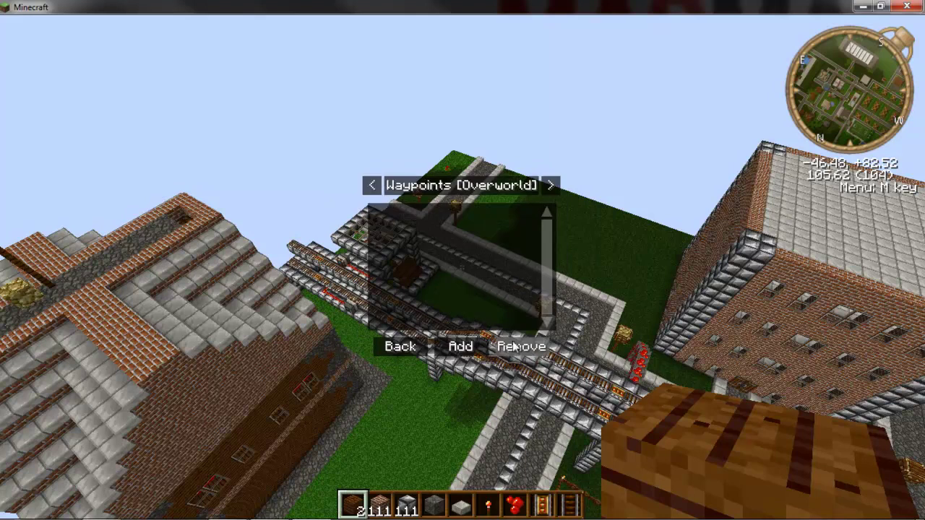
left_click(392, 349)
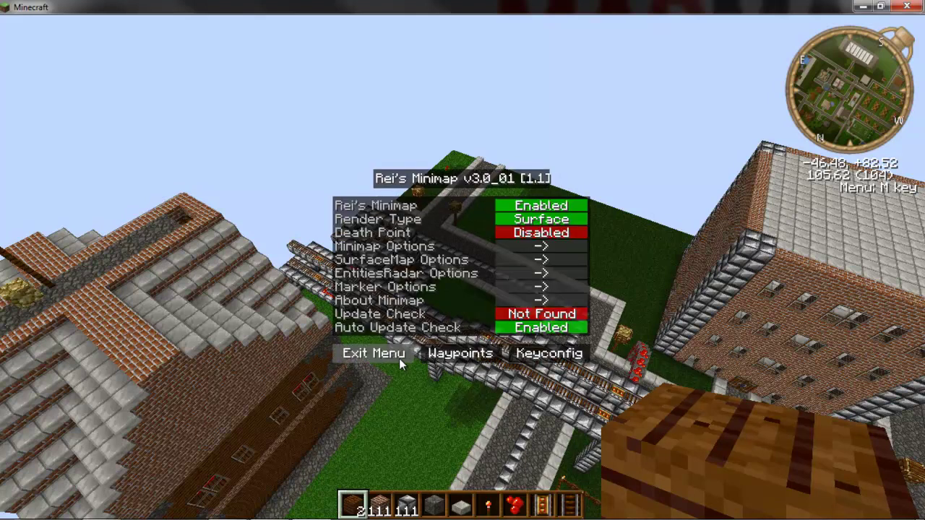
left_click(400, 358)
Reopen the minimap menu and examine its key configuration, leaving it without changes
key("m")
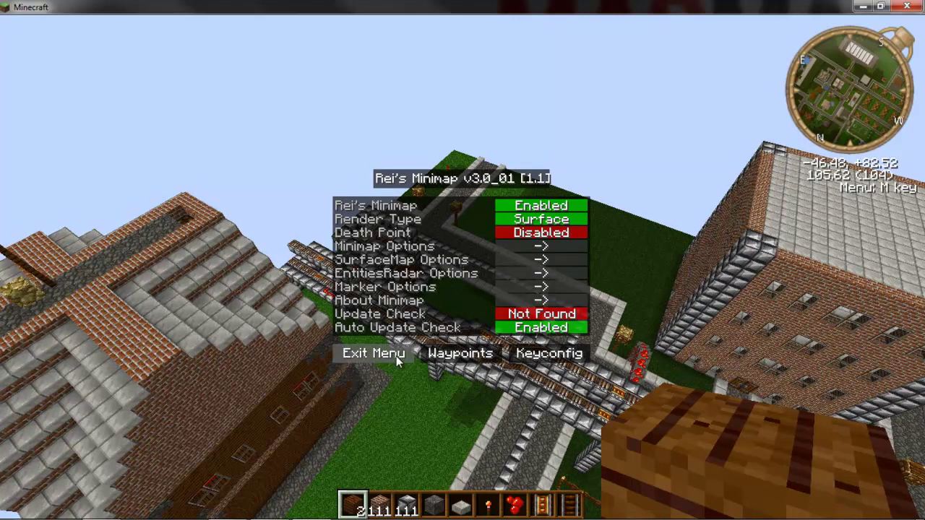
left_click(538, 358)
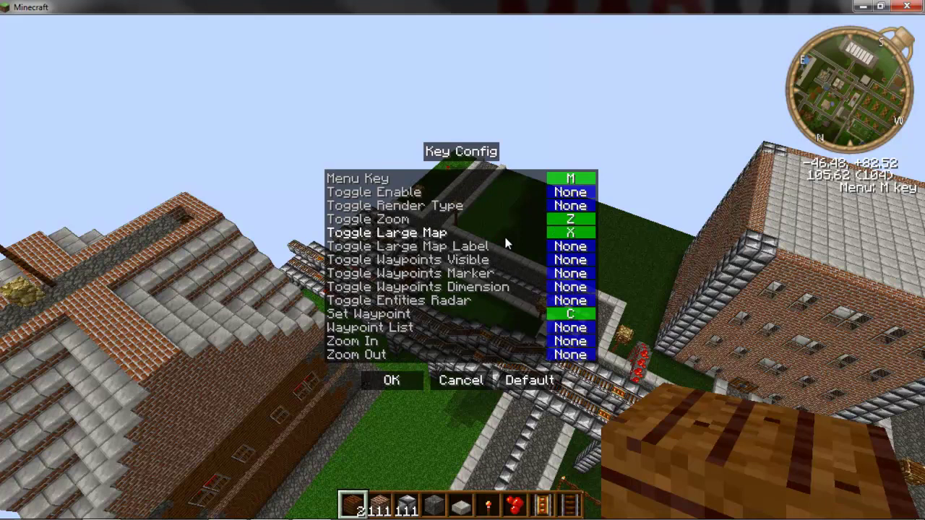
left_click(474, 383)
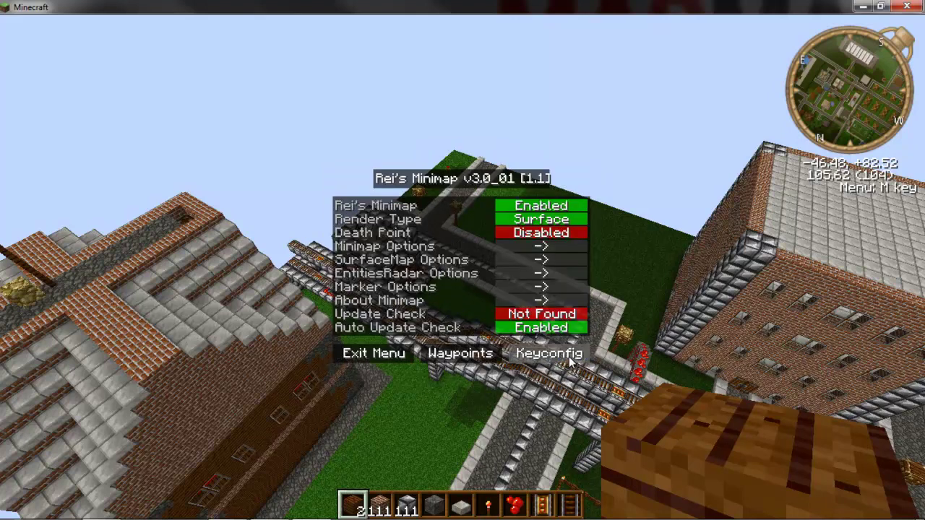
left_click(549, 353)
left_click(469, 386)
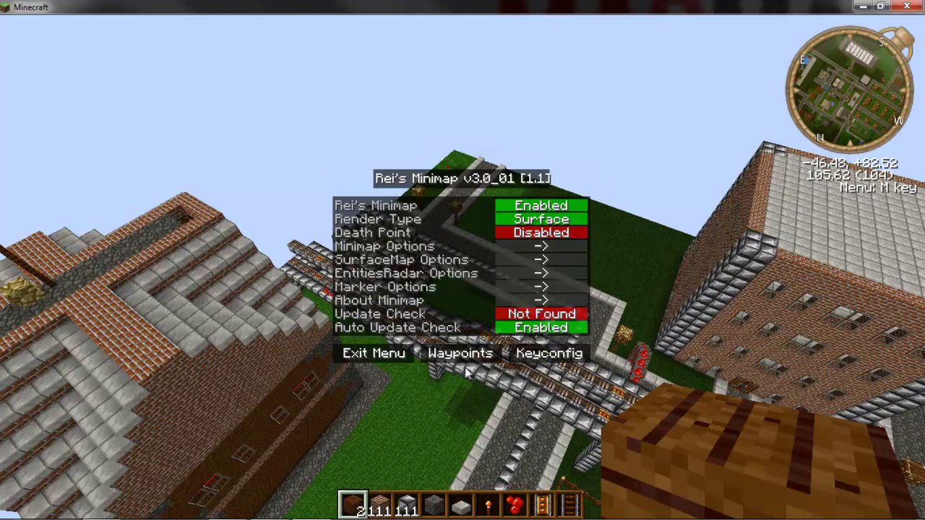
Exit the minimap menu, display the large map of the village, and close it again
left_click(373, 353)
key("b")
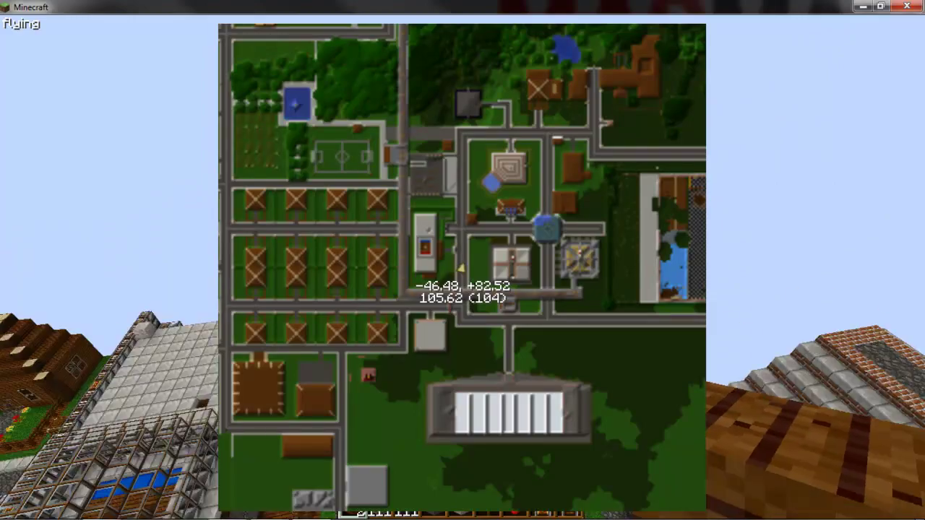
key("b")
Open the game's video settings and set Clouds to OFF in the Detail Settings
key("Escape")
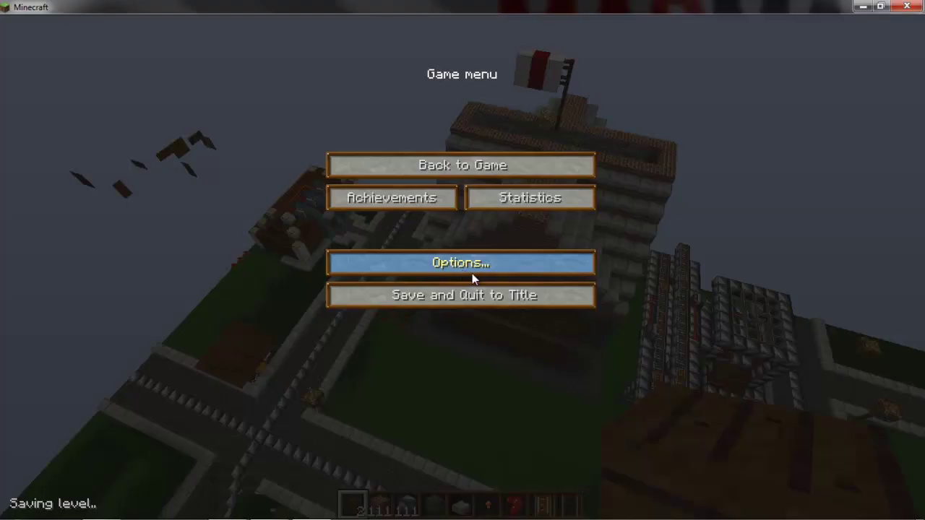
left_click(472, 271)
left_click(481, 235)
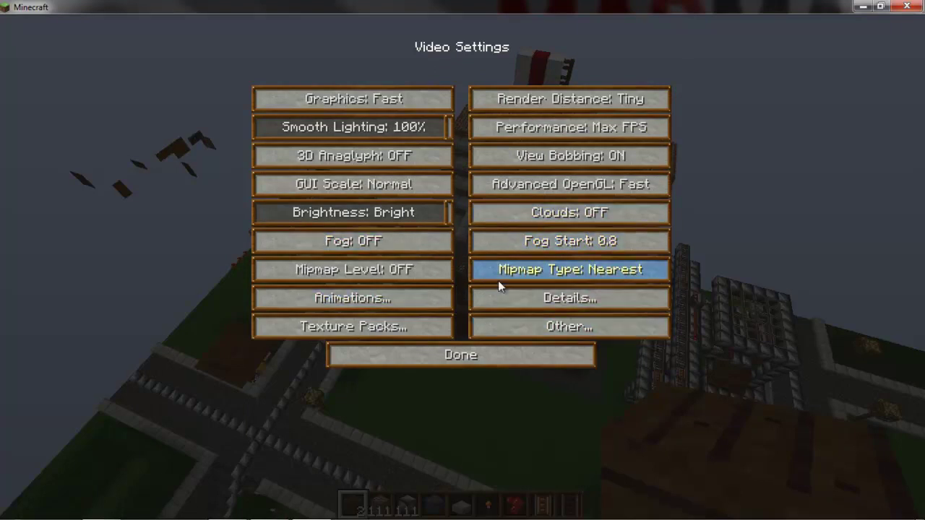
left_click(530, 297)
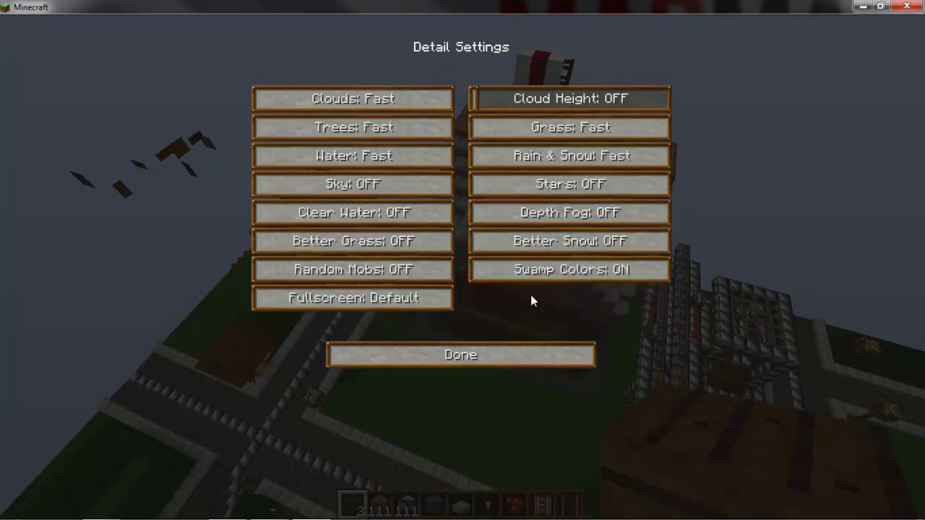
left_click(396, 97)
left_click(399, 100)
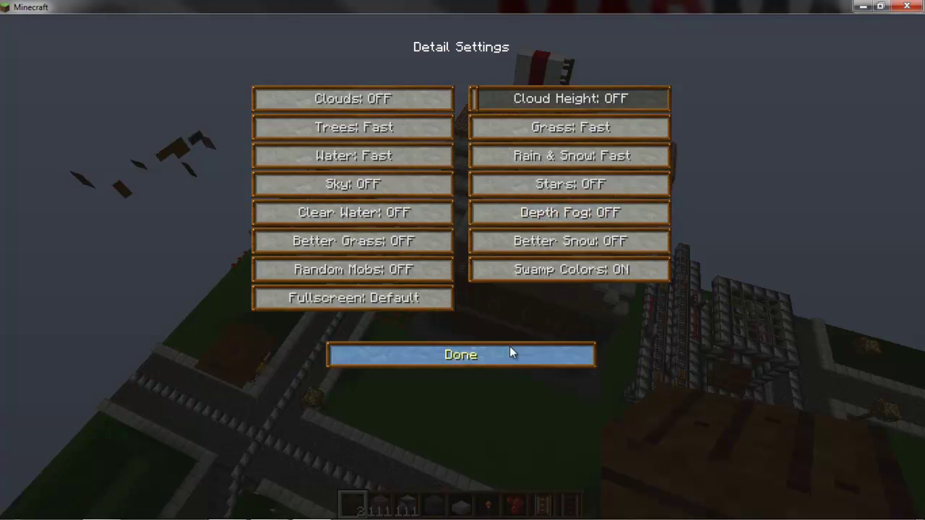
left_click(510, 352)
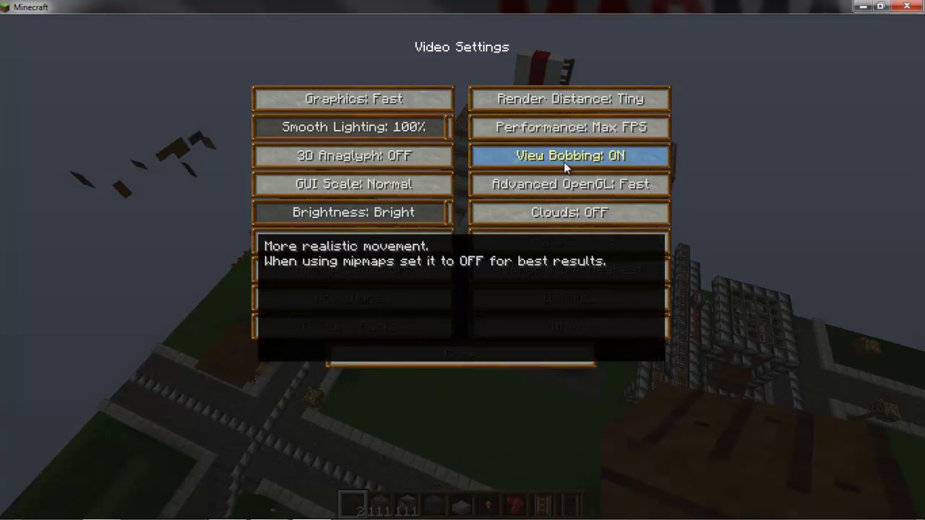
Examine the video settings' Detail Settings and the texture pack selection, leaving both without changes
left_click(531, 294)
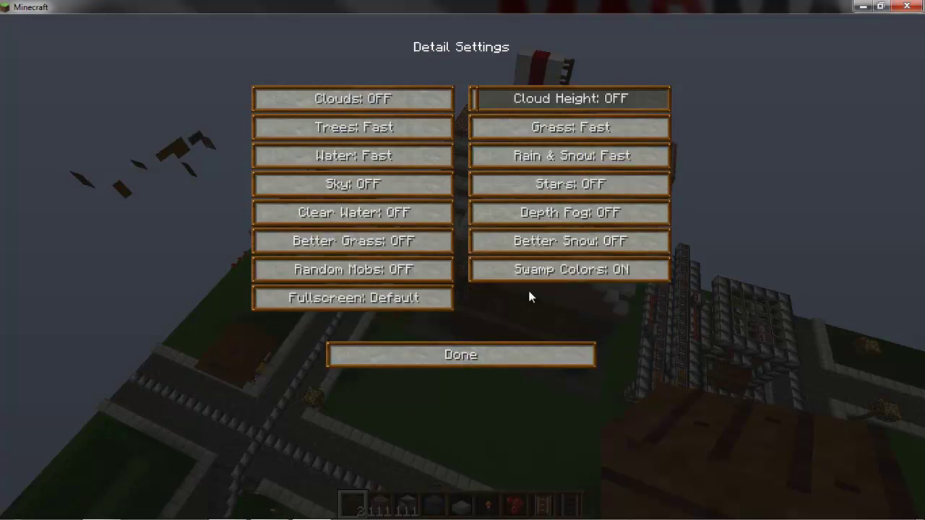
left_click(431, 348)
left_click(385, 327)
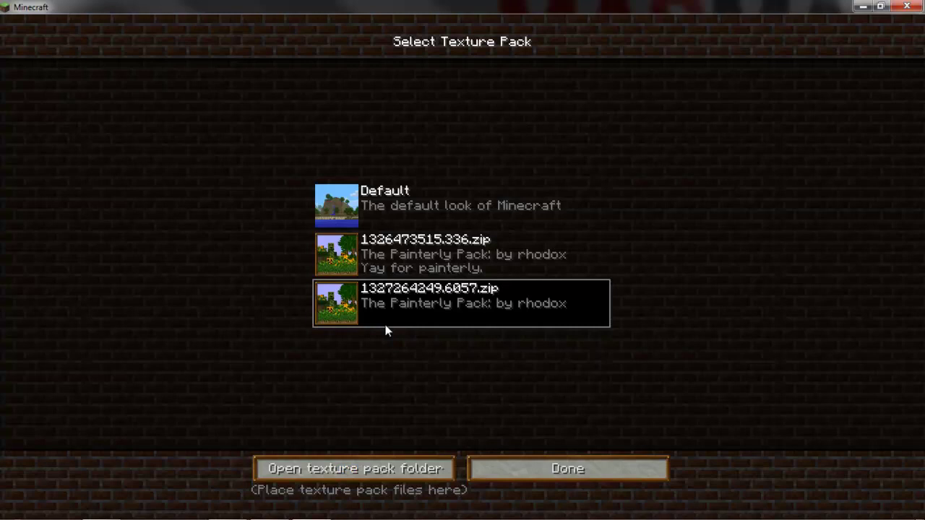
left_click(533, 465)
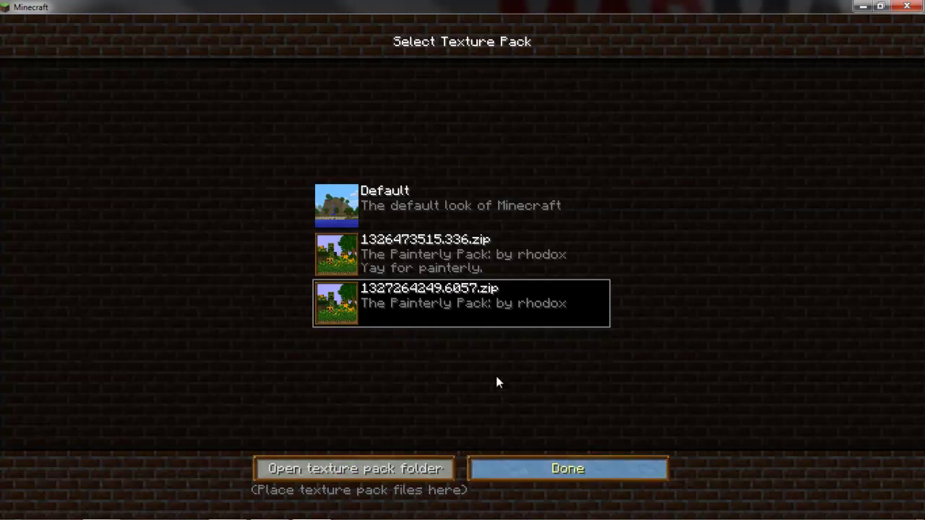
Examine the Animation Settings and Other Settings without changing them, and return to the game menu
left_click(353, 291)
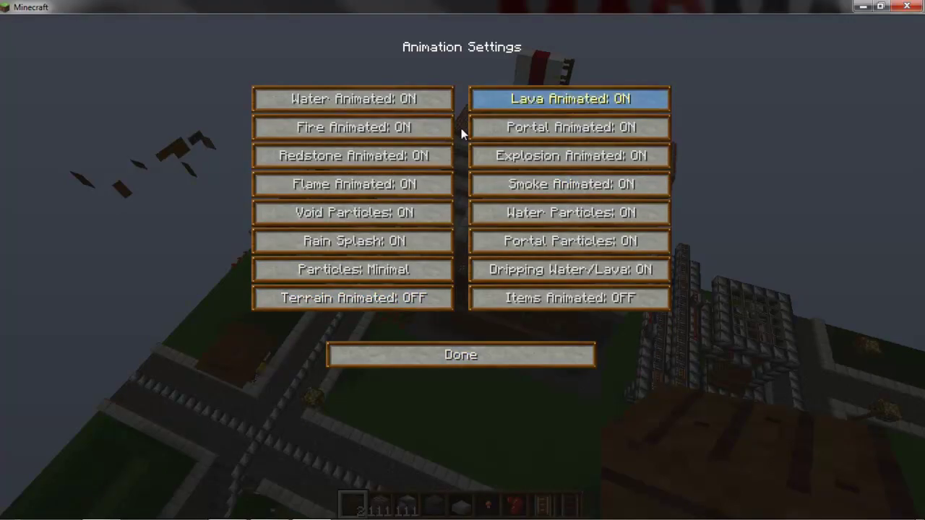
left_click(554, 352)
left_click(554, 330)
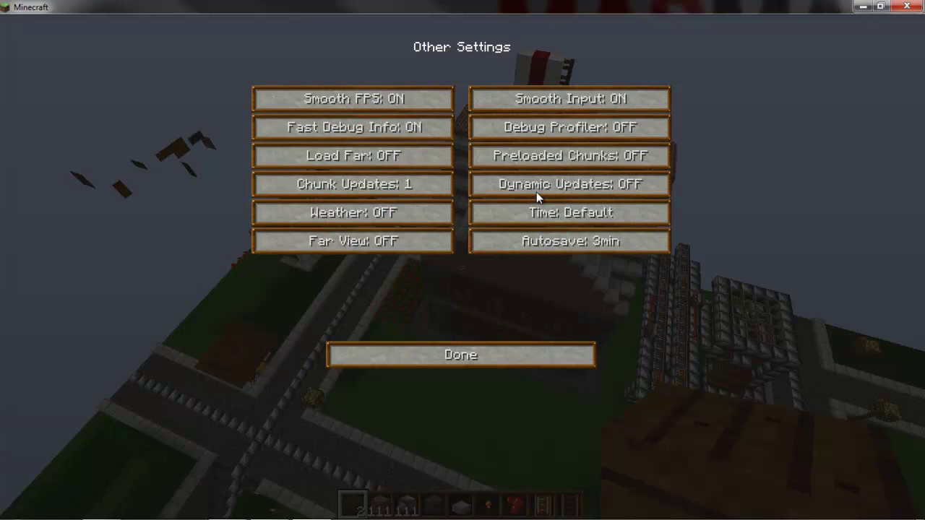
left_click(498, 359)
left_click(498, 359)
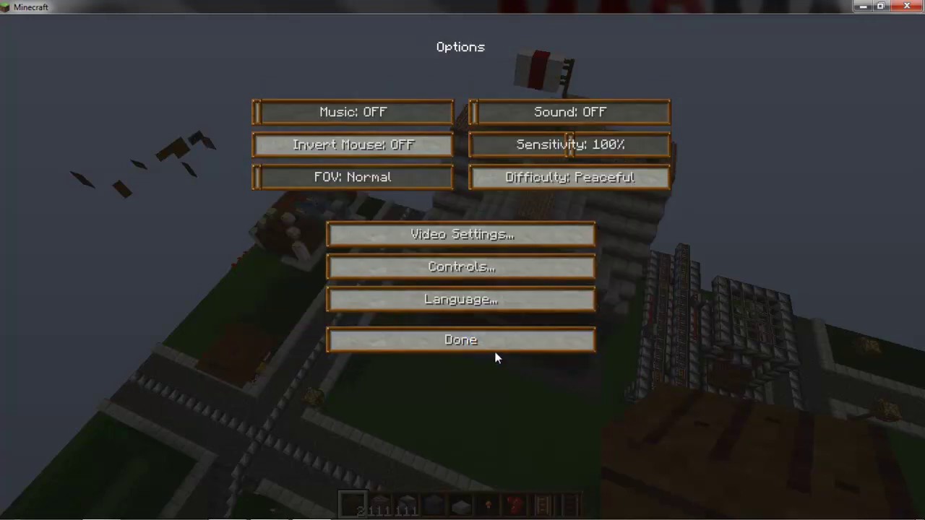
left_click(486, 334)
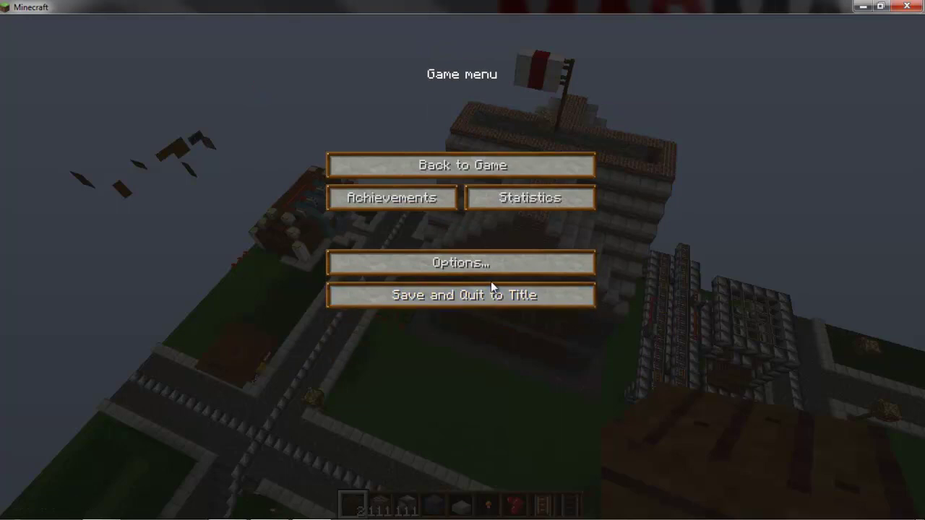